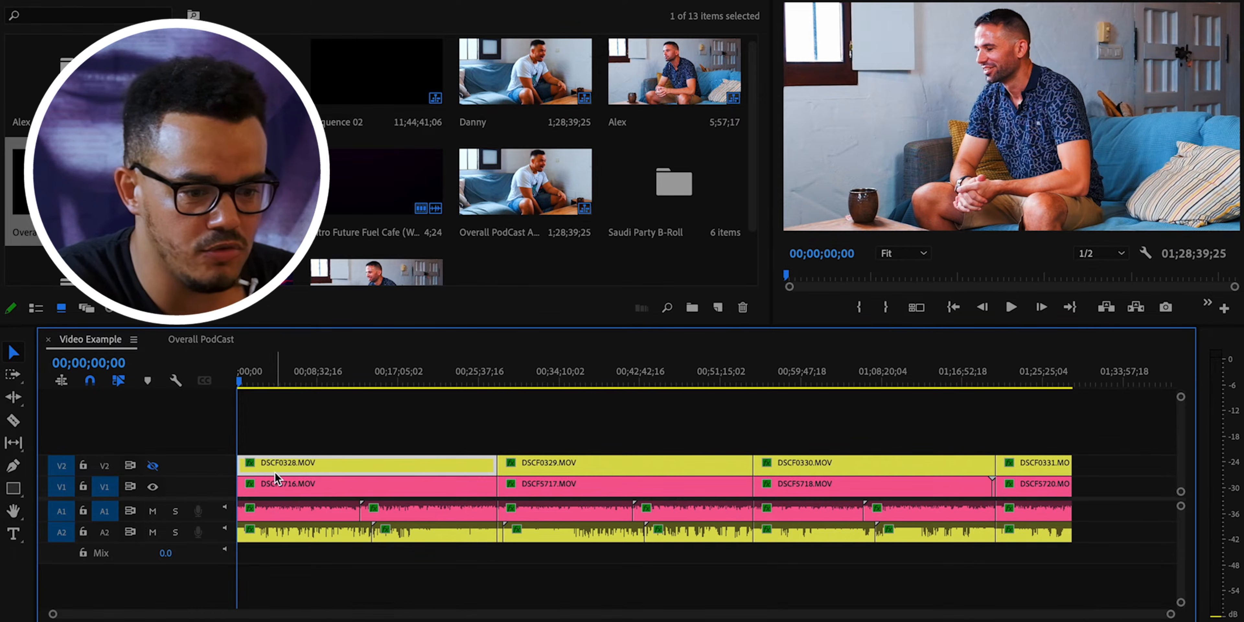
# Step: Show the V2 video track and move the playhead to 00;27;49;29, near the first cut between its clips
pyautogui.click(153, 466)
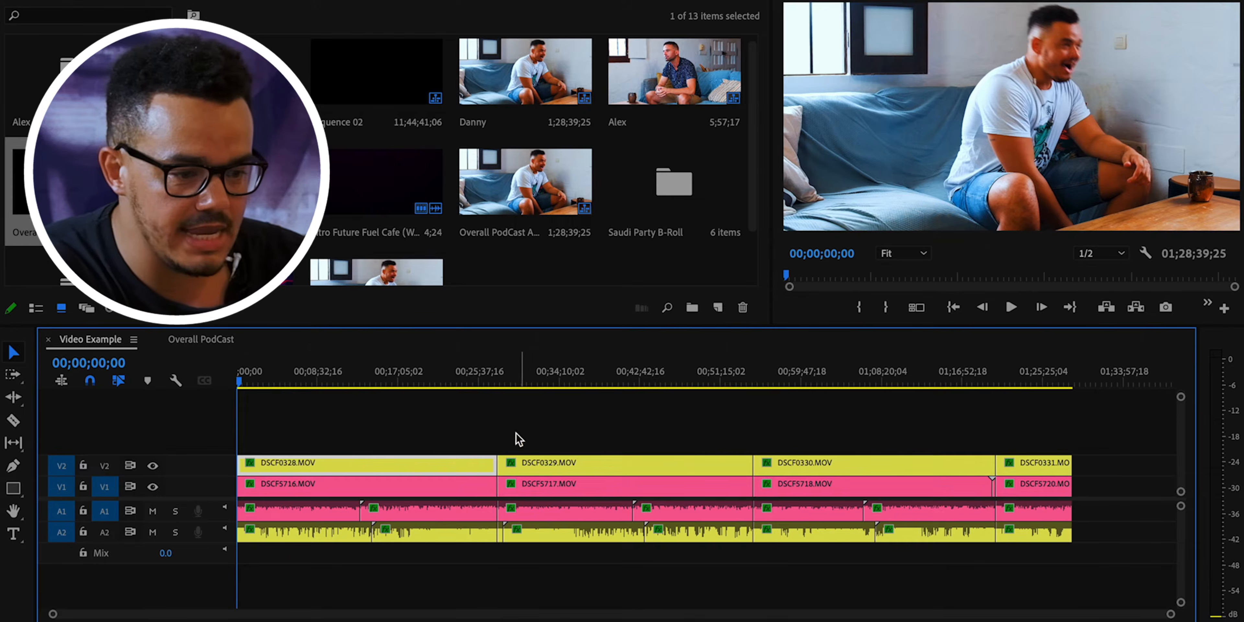
pyautogui.click(501, 377)
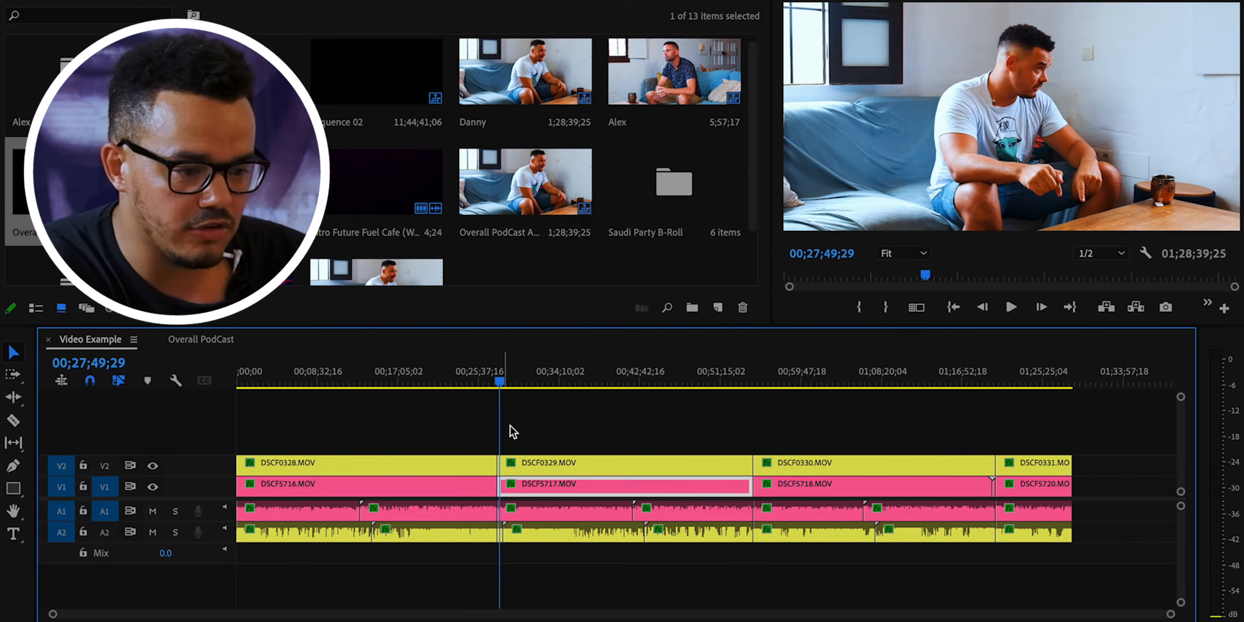
pyautogui.scroll(5, 525, 432)
pyautogui.scroll(-5, 526, 431)
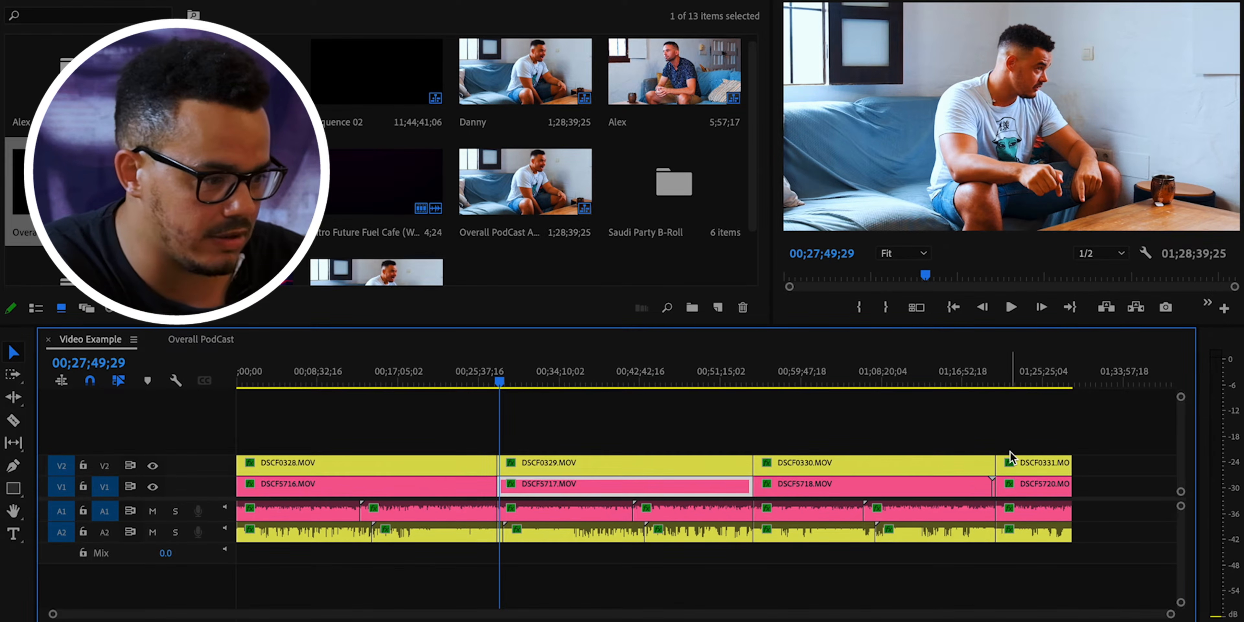
# Step: Nest all clips on video track V2 into one sequence named after the speaker in the white T-shirt
pyautogui.moveTo(294, 422); pyautogui.dragTo(1038, 478)
pyautogui.rightClick(925, 471)
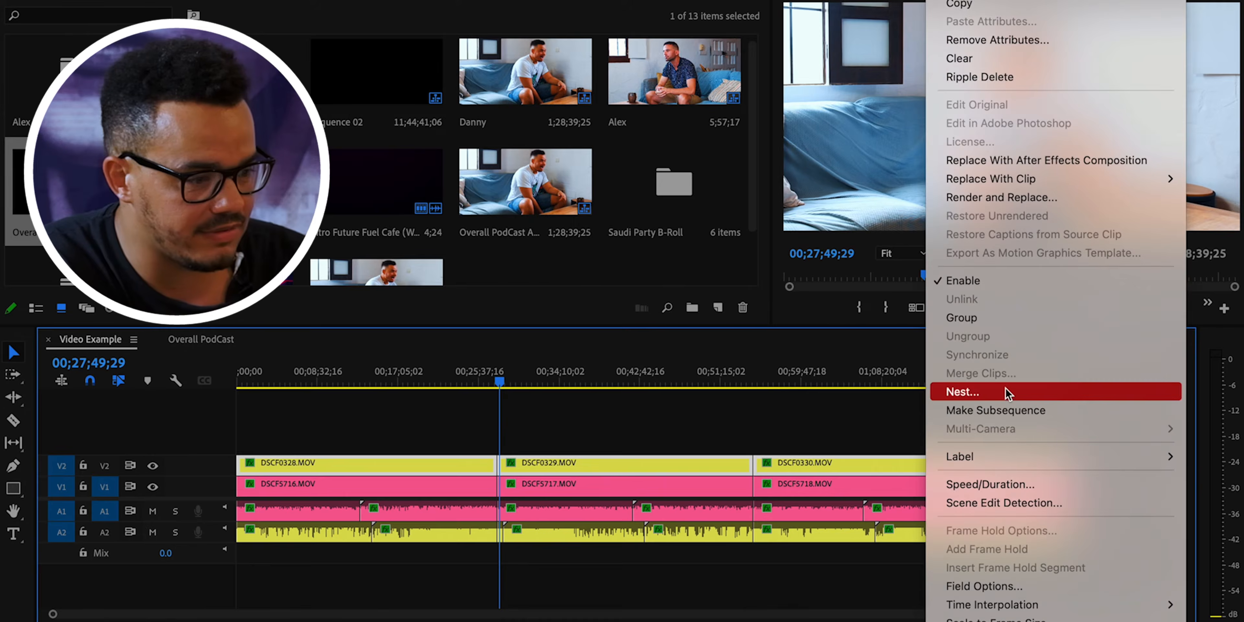
pyautogui.click(1005, 392)
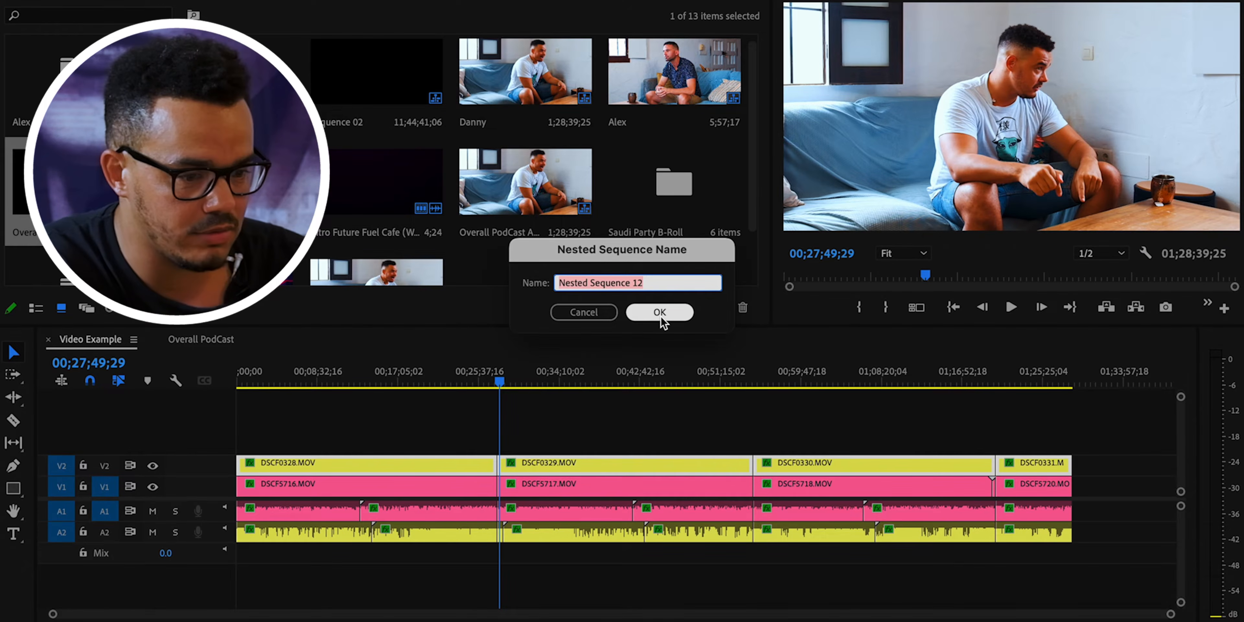
pyautogui.write('D')
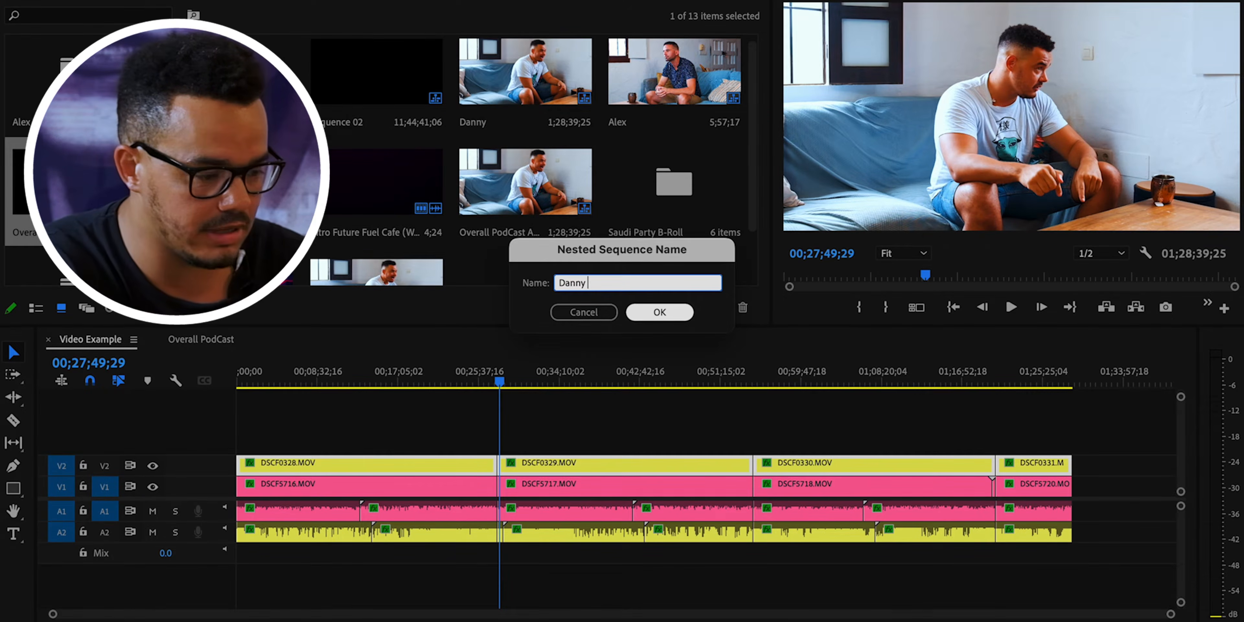
pyautogui.write('anny')
pyautogui.press('Return')
# Step: Nest all clips on video track V1 into one sequence named after the speaker in the patterned shirt
pyautogui.rightClick(392, 484)
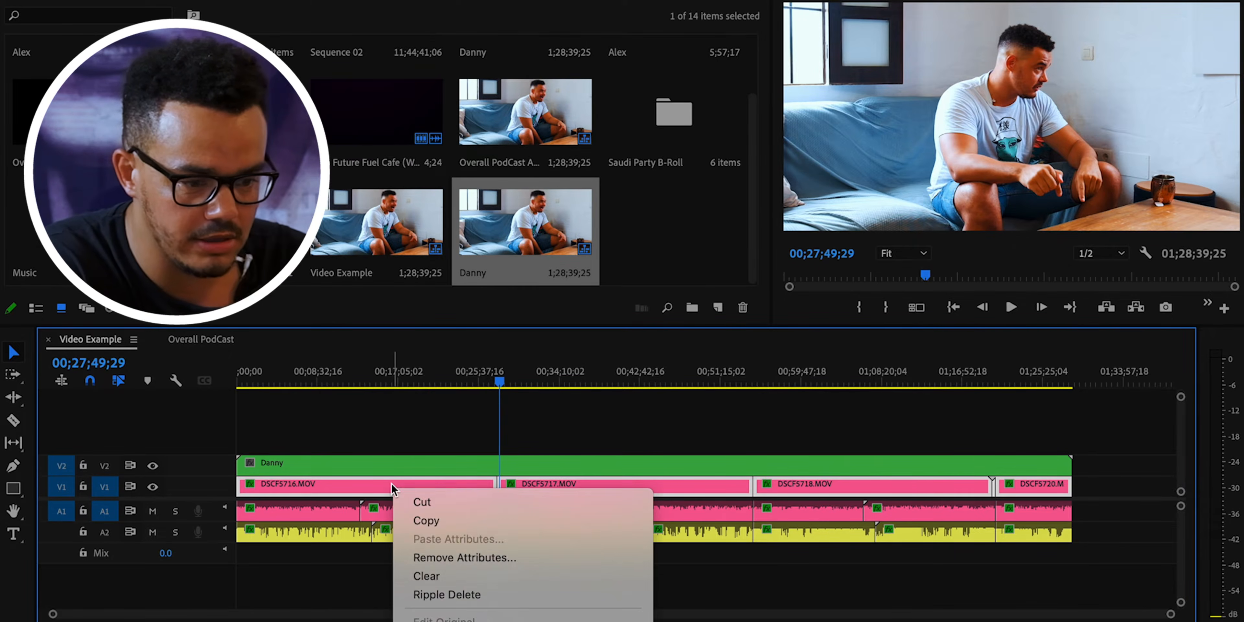
pyautogui.scroll(-10, 501, 465)
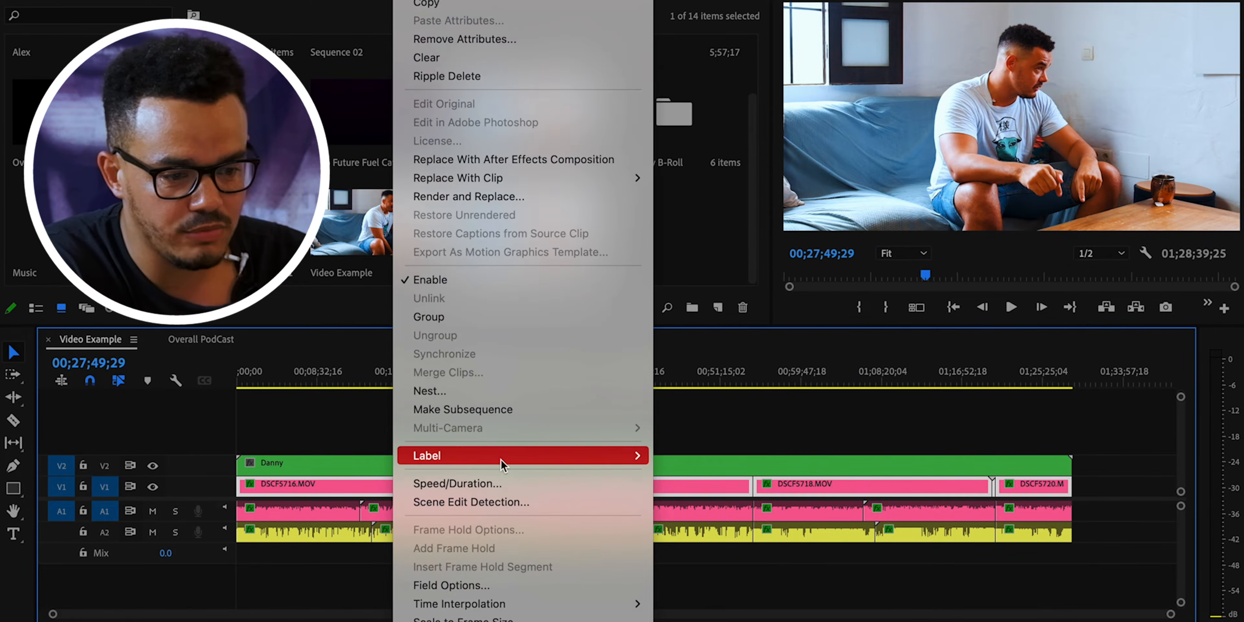
pyautogui.click(494, 391)
pyautogui.write('Alex')
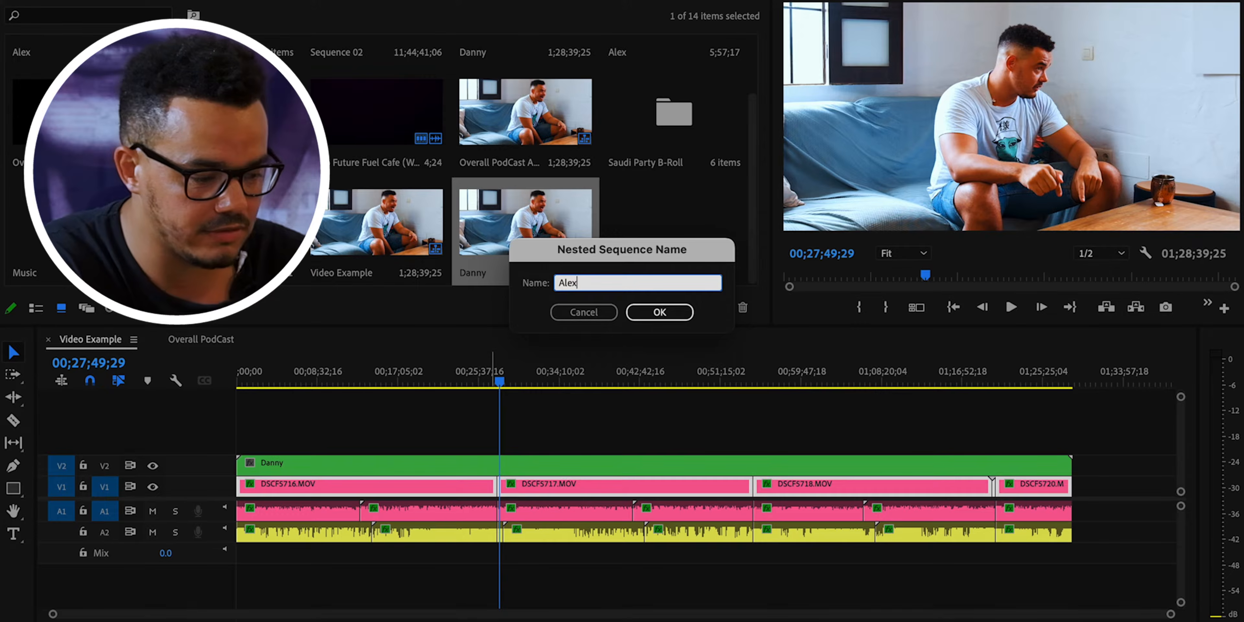
pyautogui.press('Return')
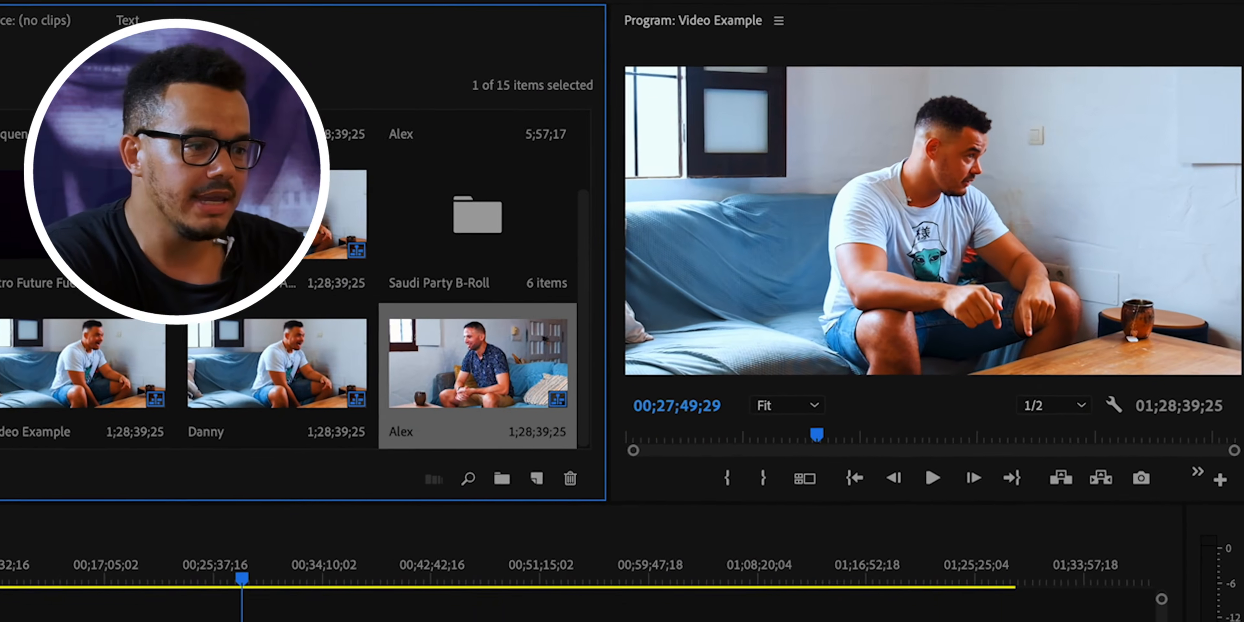
# Step: Open the AutoPod Multi-Camera Editor extension
pyautogui.click(528, 1)
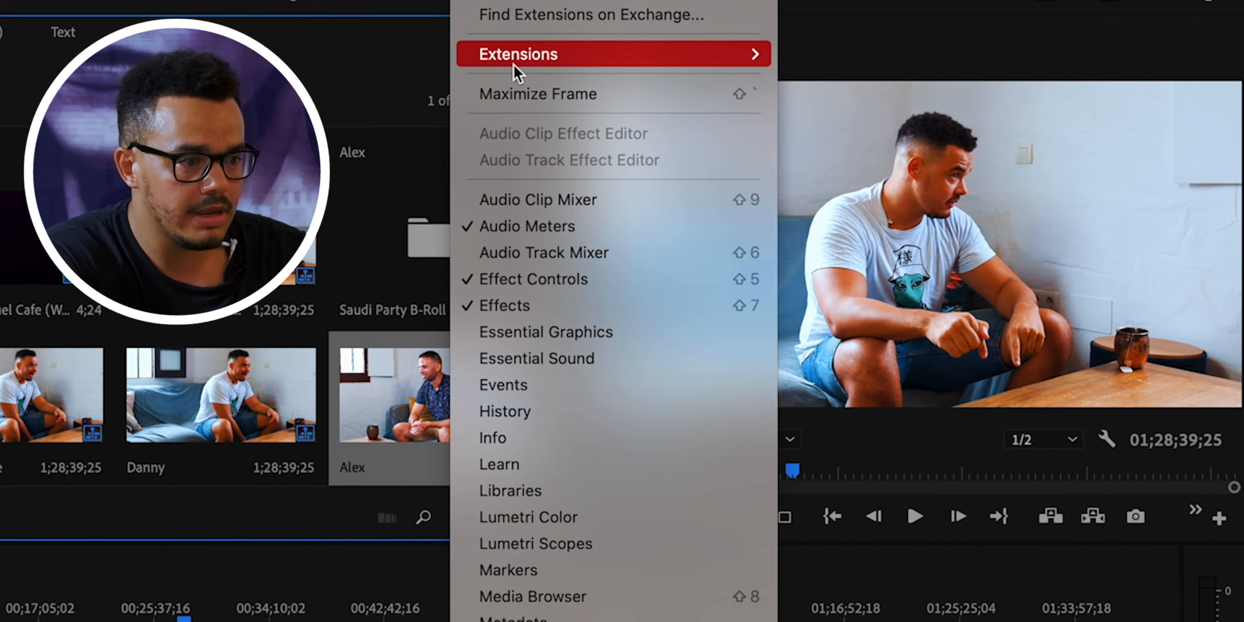
pyautogui.moveTo(515, 64)
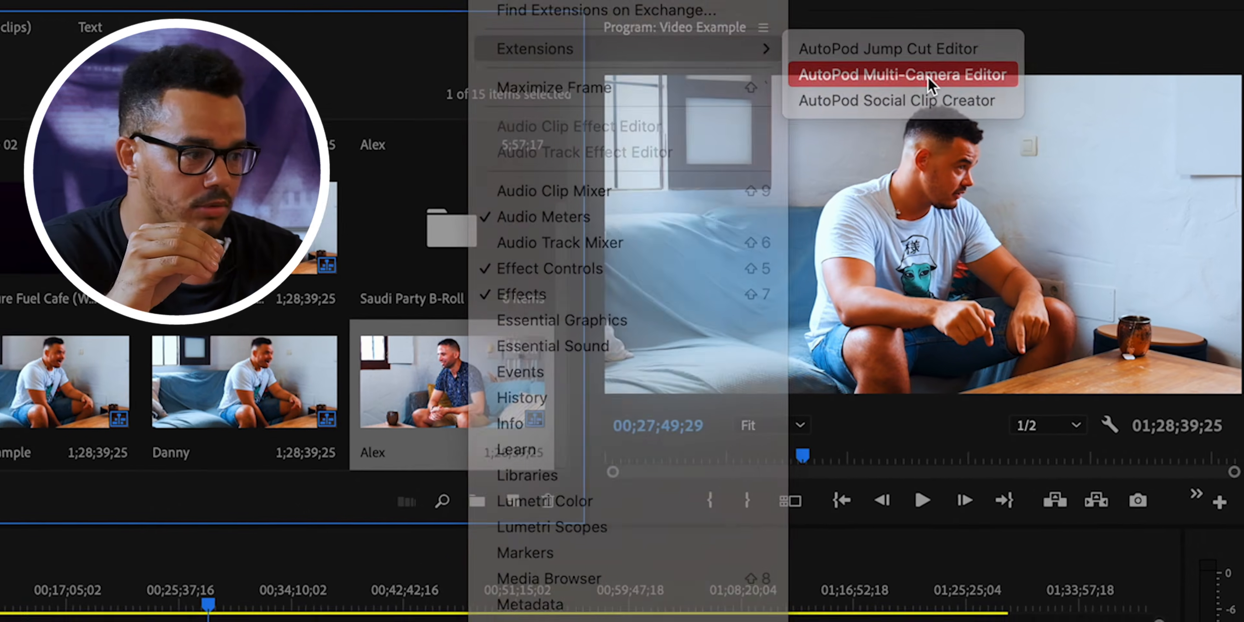
pyautogui.click(927, 78)
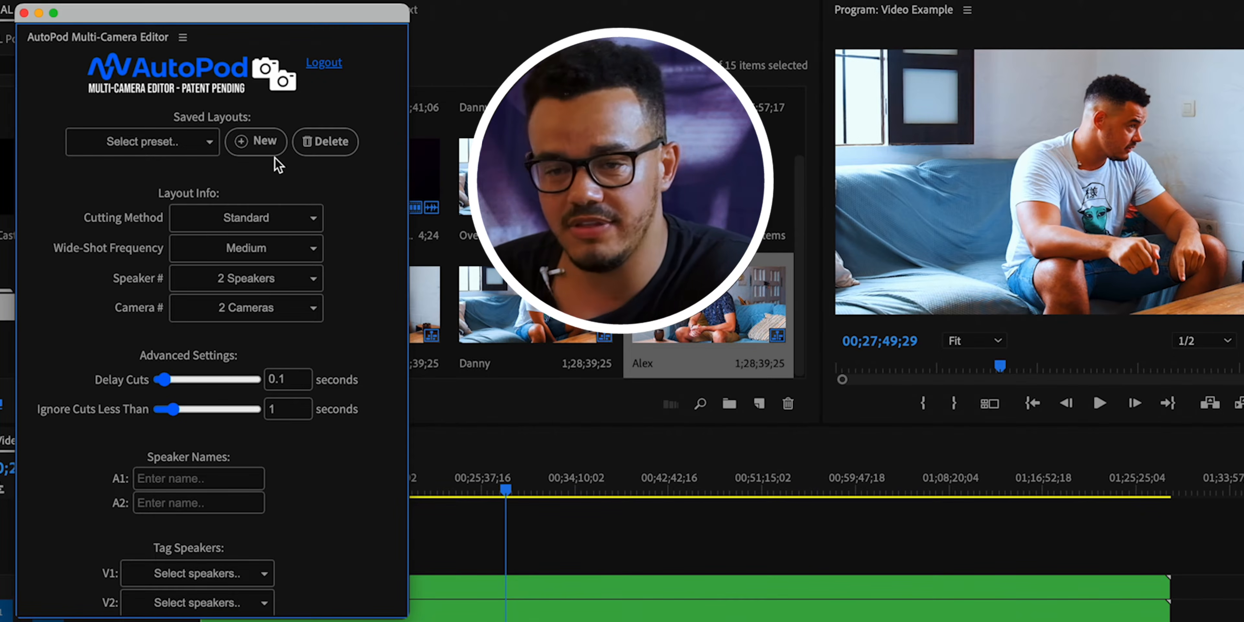
# Step: Set AutoPod's cutting method to Enable/Disable and its wide-shot frequency to Low
pyautogui.moveTo(116, 223)
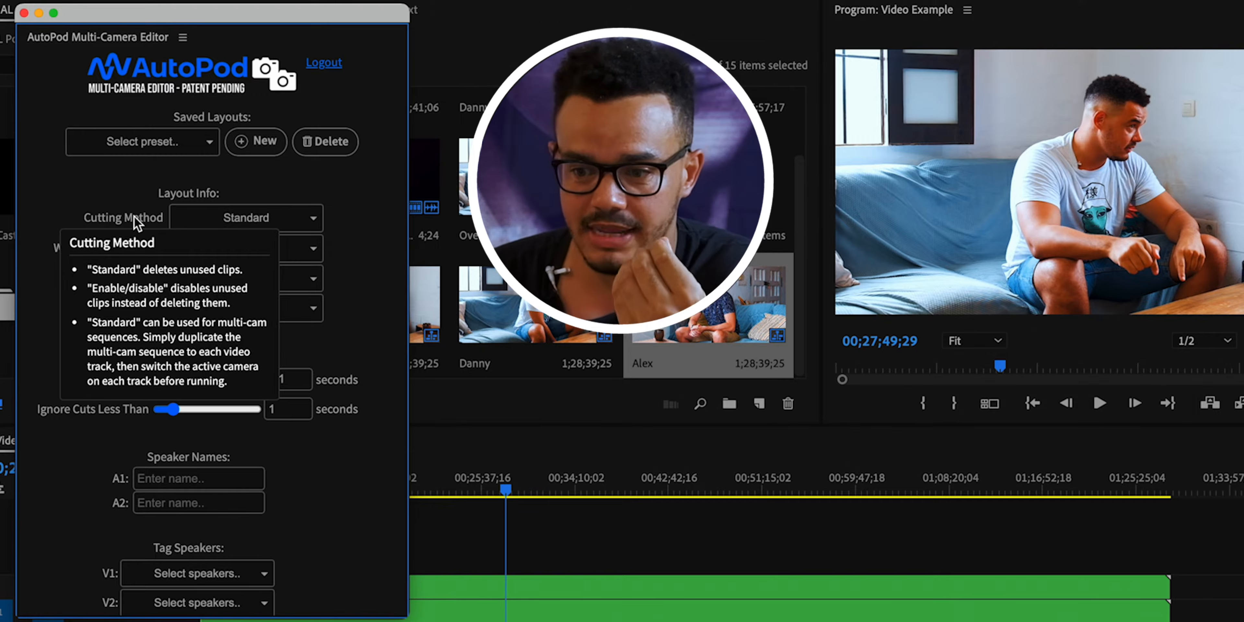
pyautogui.moveTo(92, 246)
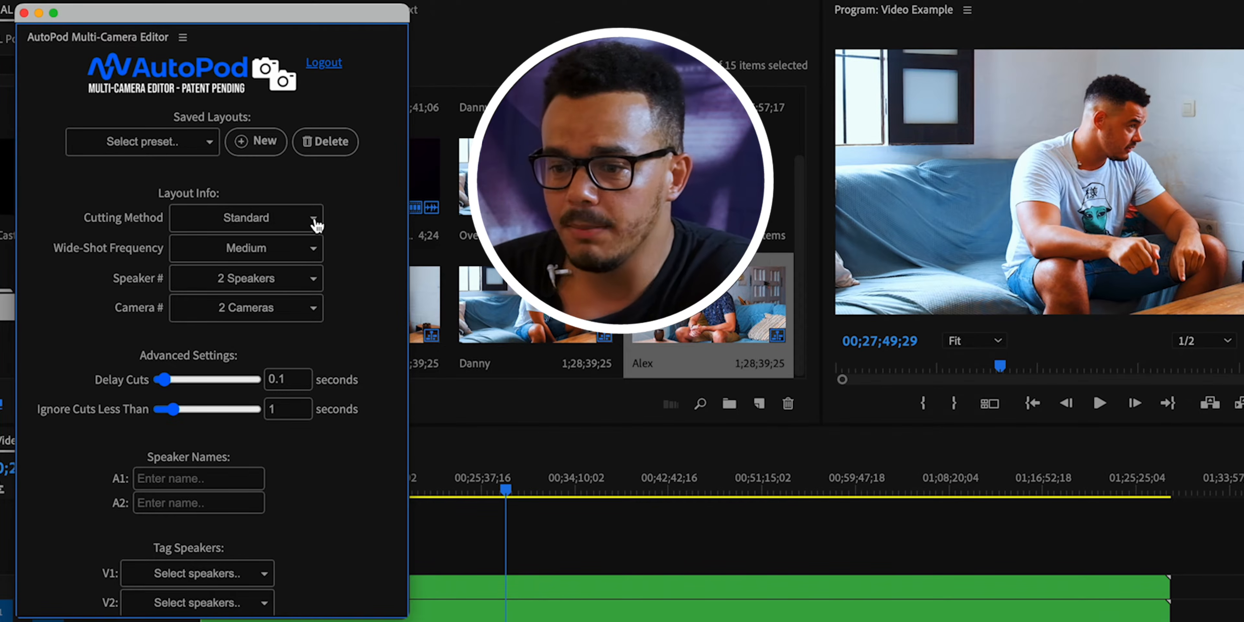
pyautogui.click(301, 226)
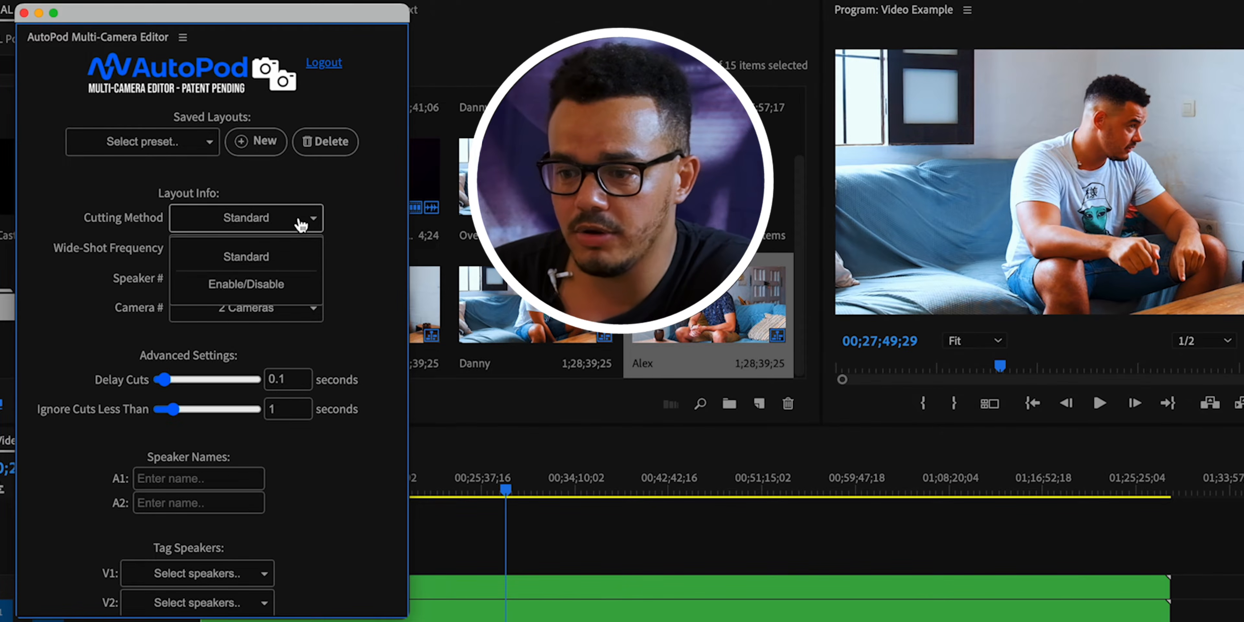
pyautogui.click(286, 289)
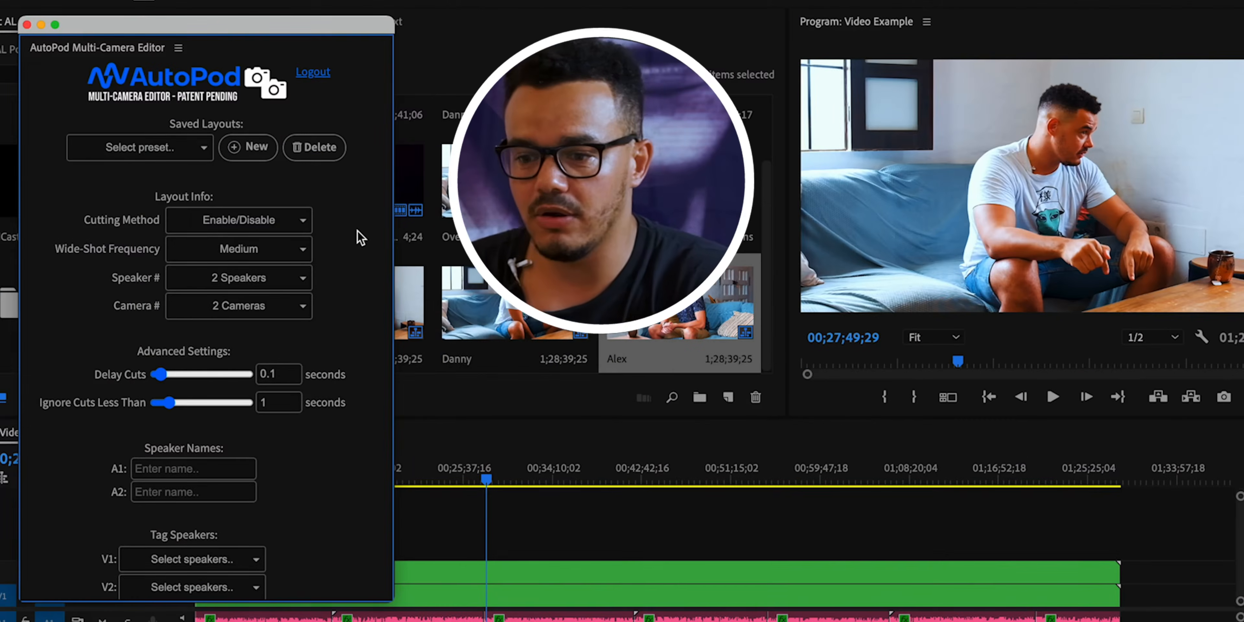
pyautogui.click(285, 252)
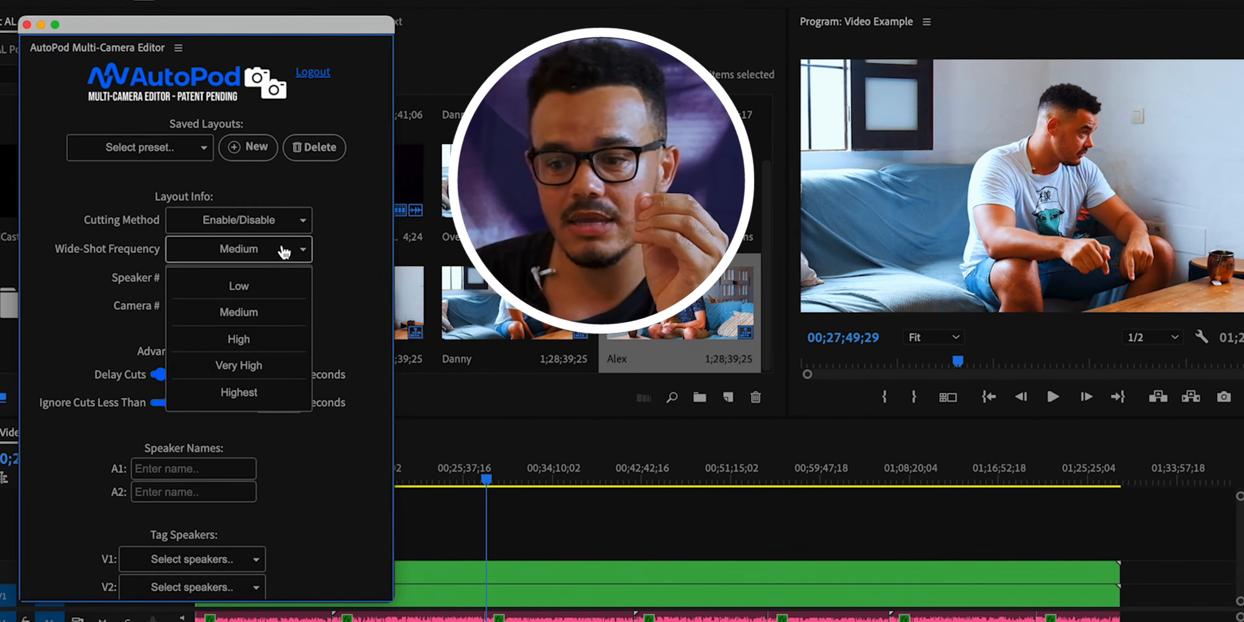
pyautogui.click(261, 283)
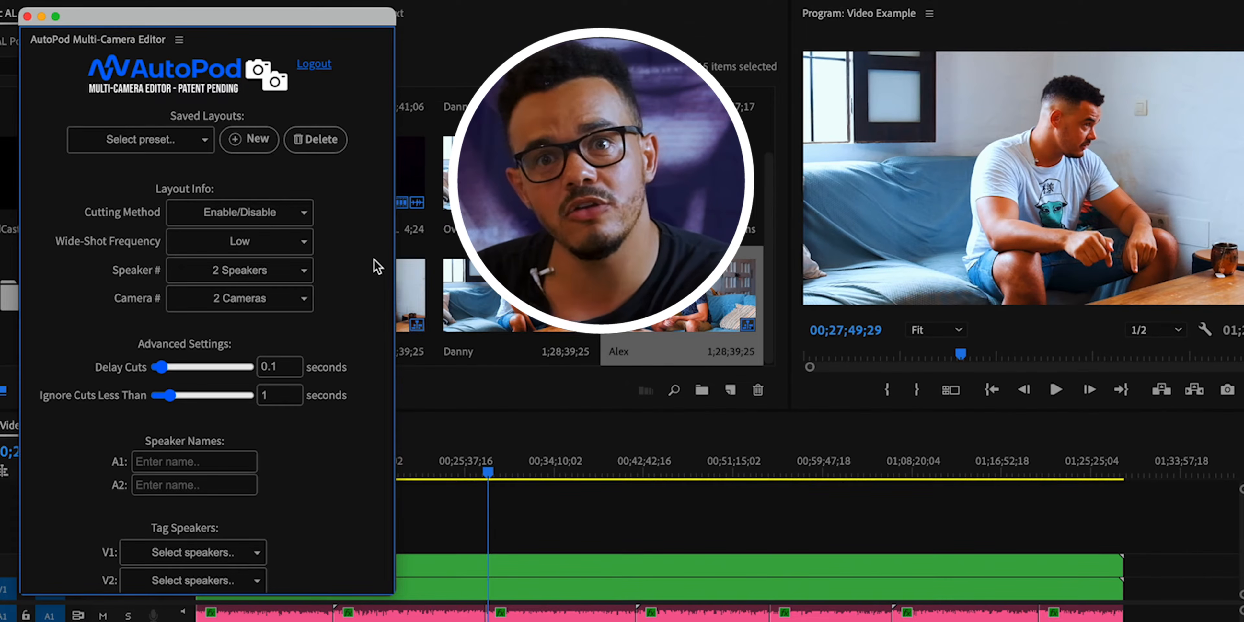
# Step: Set the AutoPod layout to 2 Speakers and 2 Cameras
pyautogui.click(297, 271)
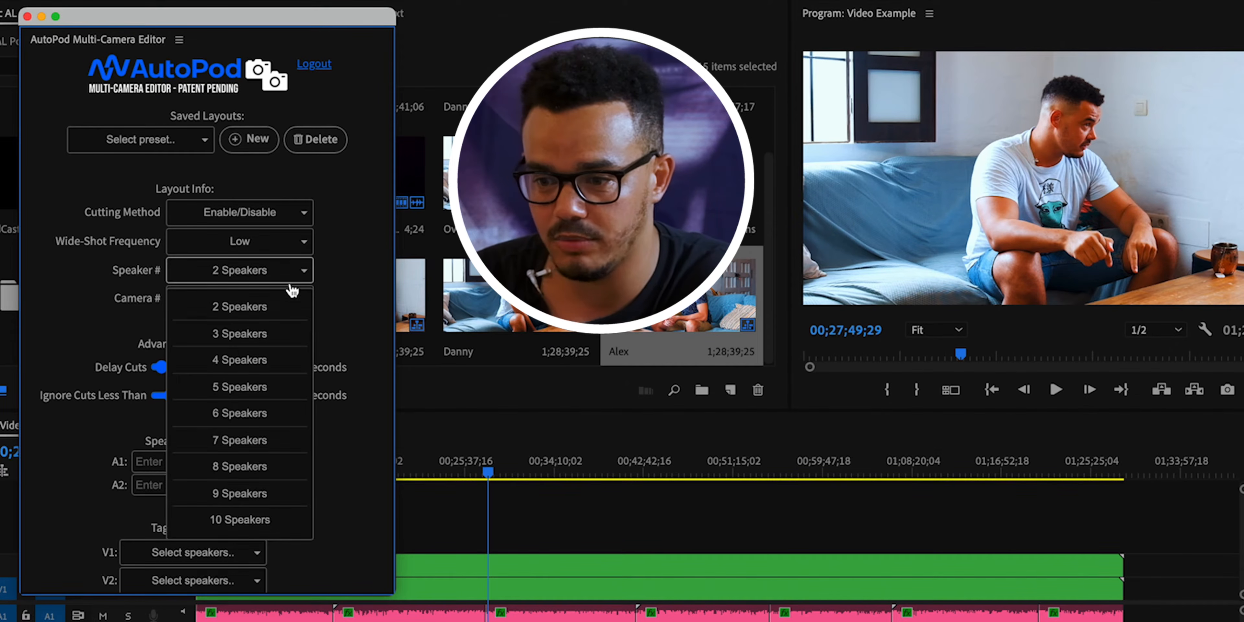
pyautogui.click(273, 309)
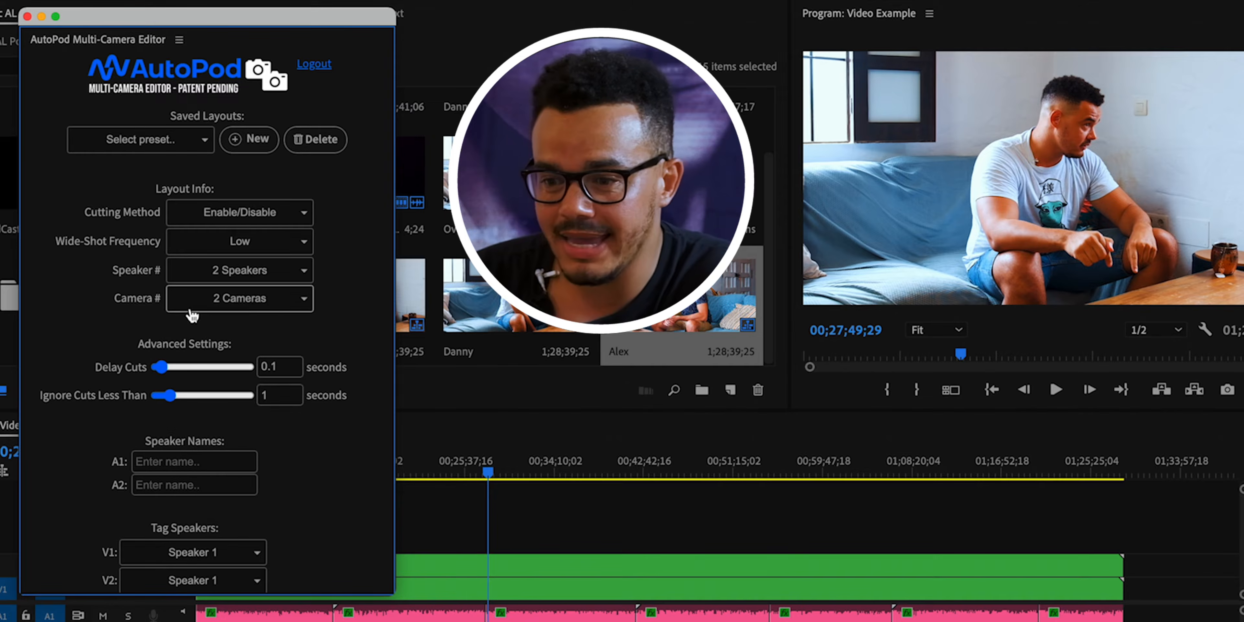
pyautogui.click(285, 311)
pyautogui.click(238, 324)
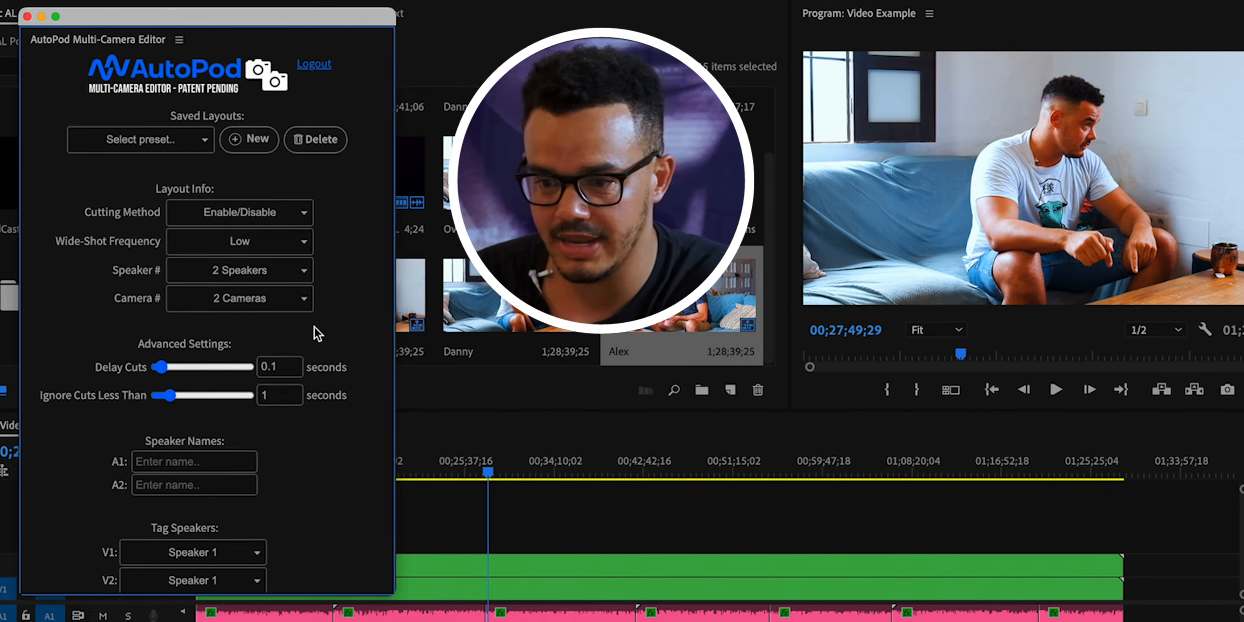
# Step: Enter the speakers' names for audio tracks A1 and A2, and tag V1 with the first speaker and V2 with the second
pyautogui.scroll(-4, 358, 341)
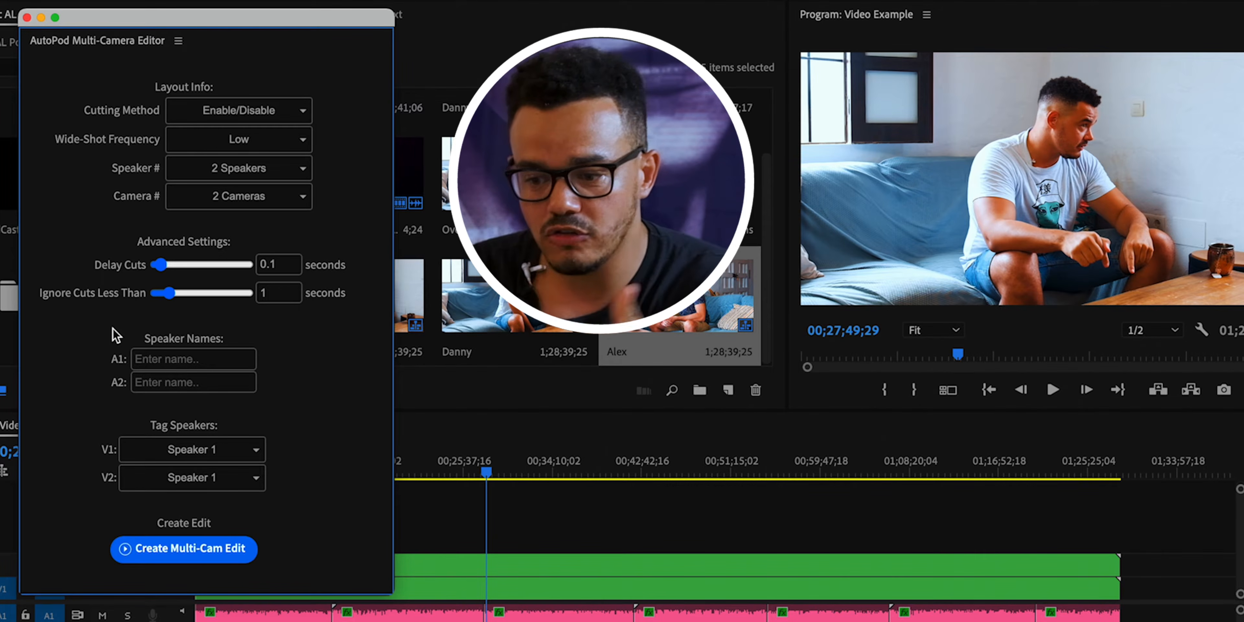
pyautogui.click(180, 353)
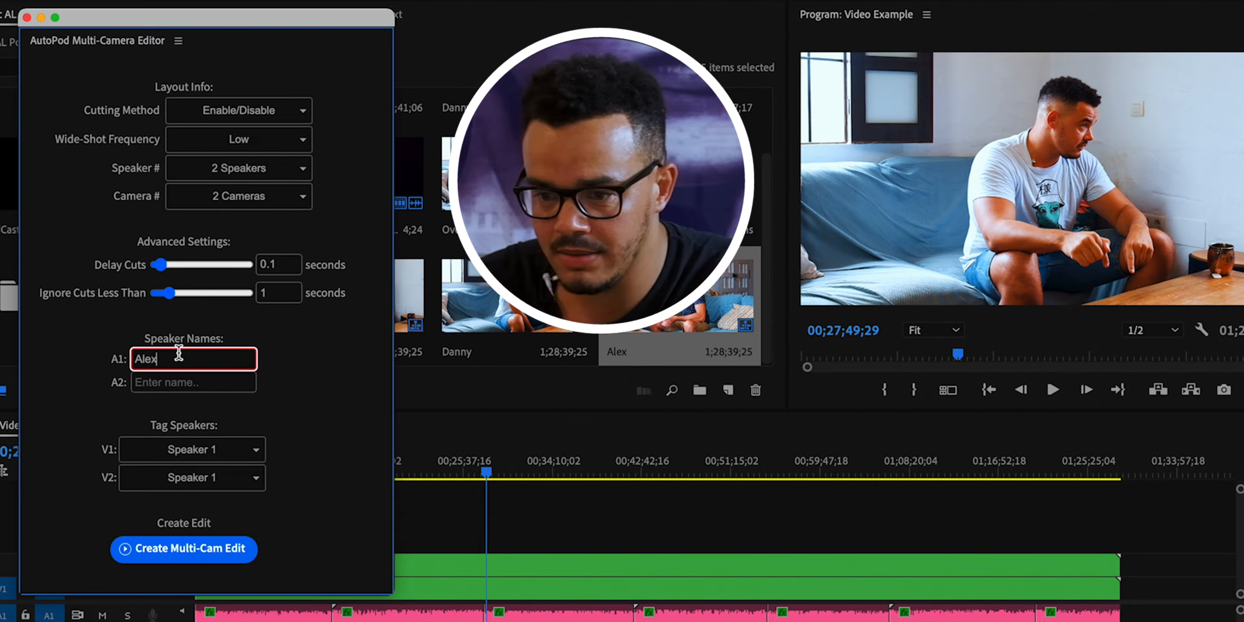
pyautogui.click(155, 381)
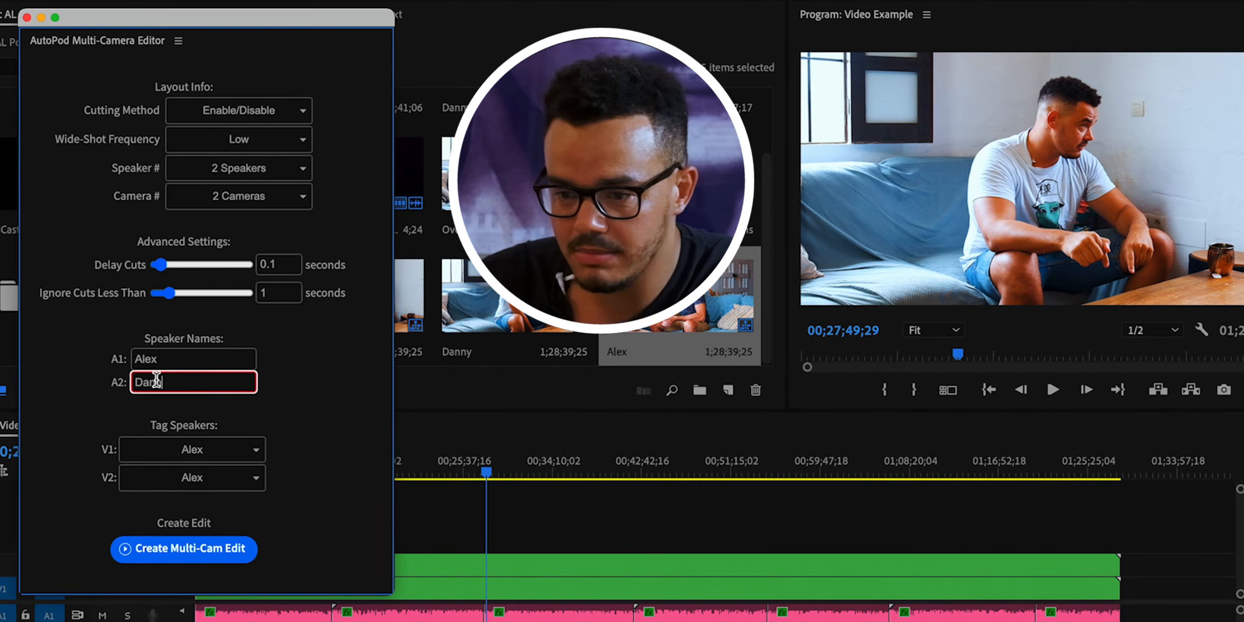
pyautogui.click(293, 412)
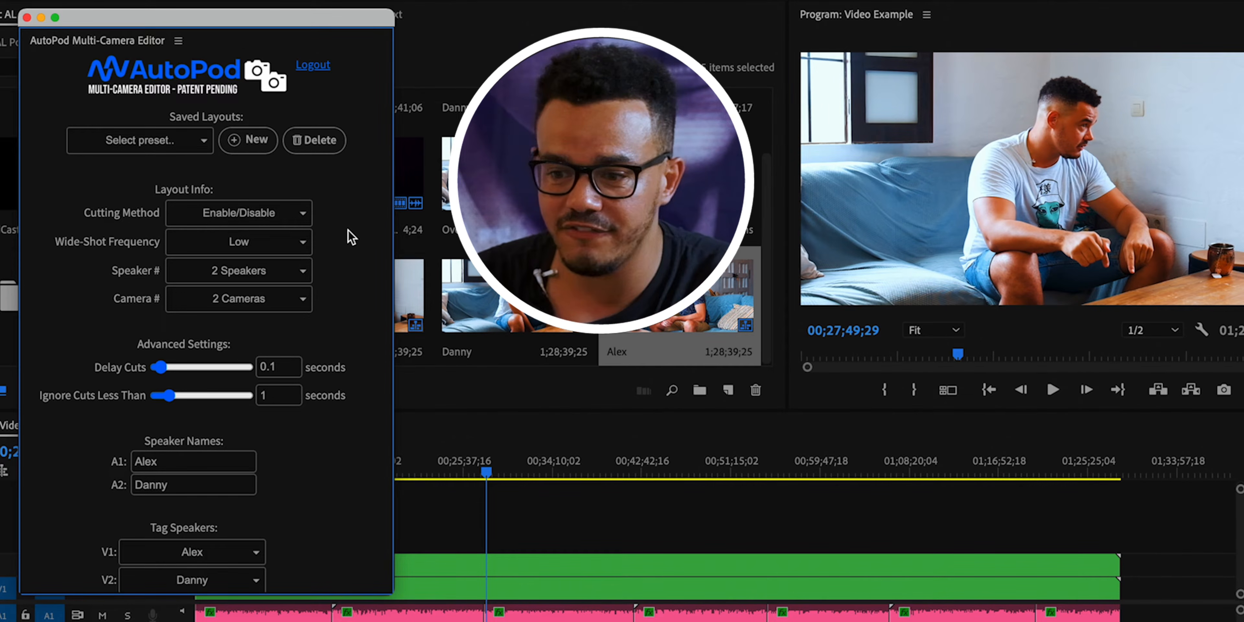
# Step: Save the current AutoPod settings as a new preset named with a speaker's name followed by "2 People Podcast"
pyautogui.click(236, 143)
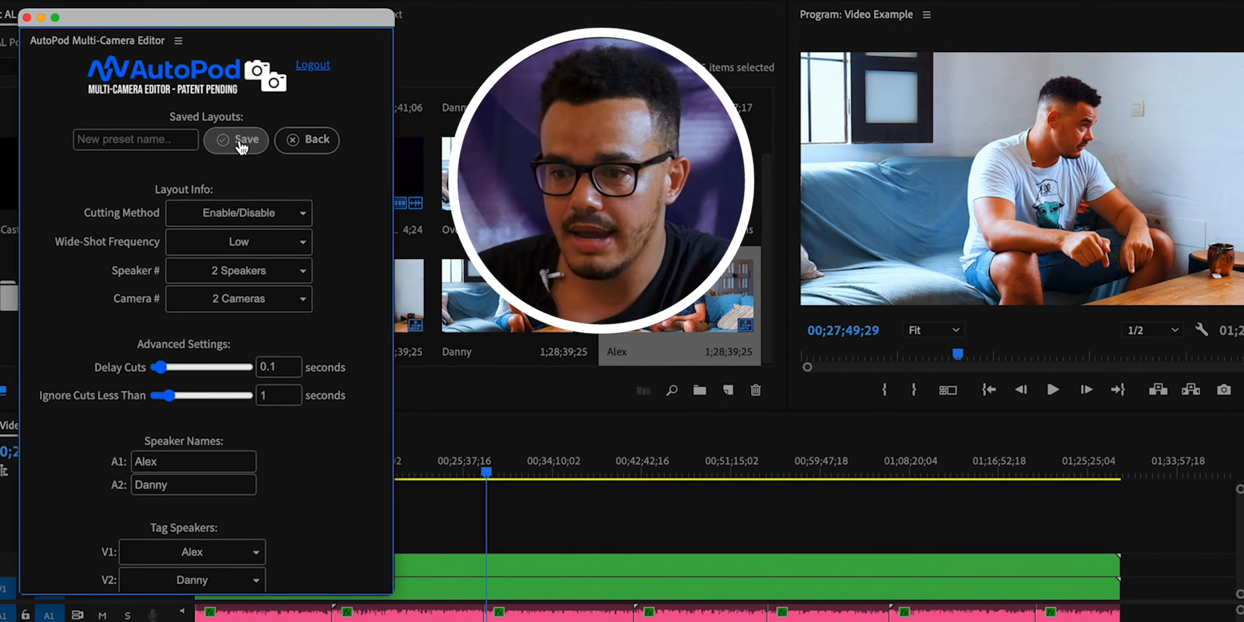
pyautogui.click(178, 138)
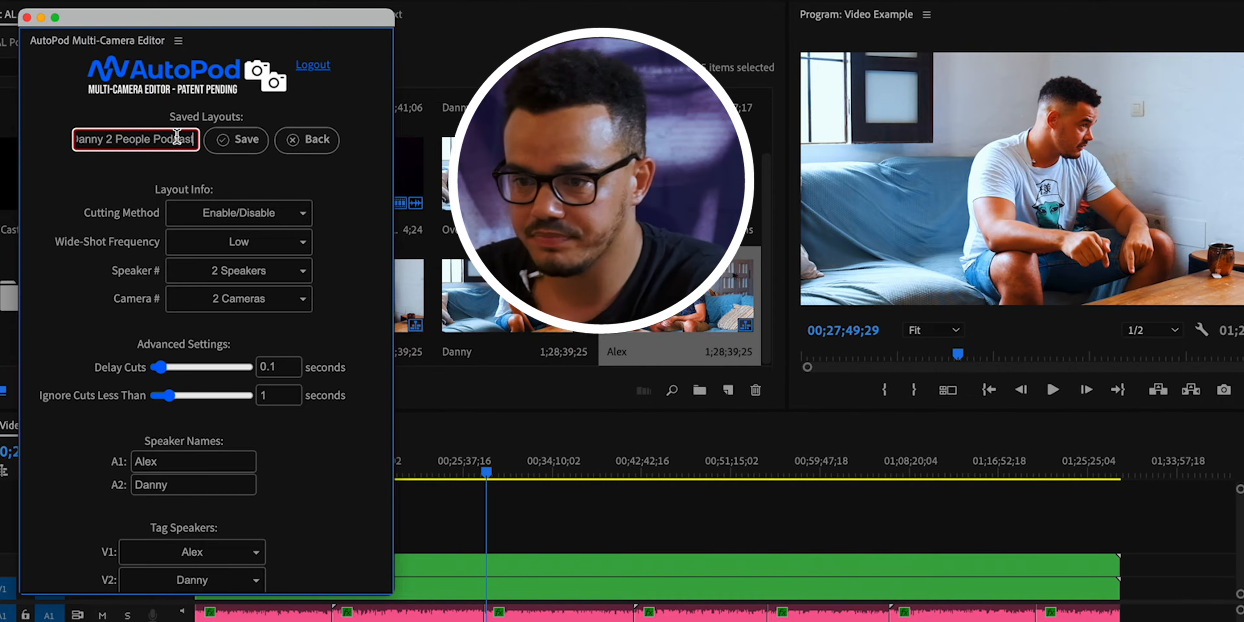
pyautogui.write('Danny 2 People Podcast')
pyautogui.click(239, 141)
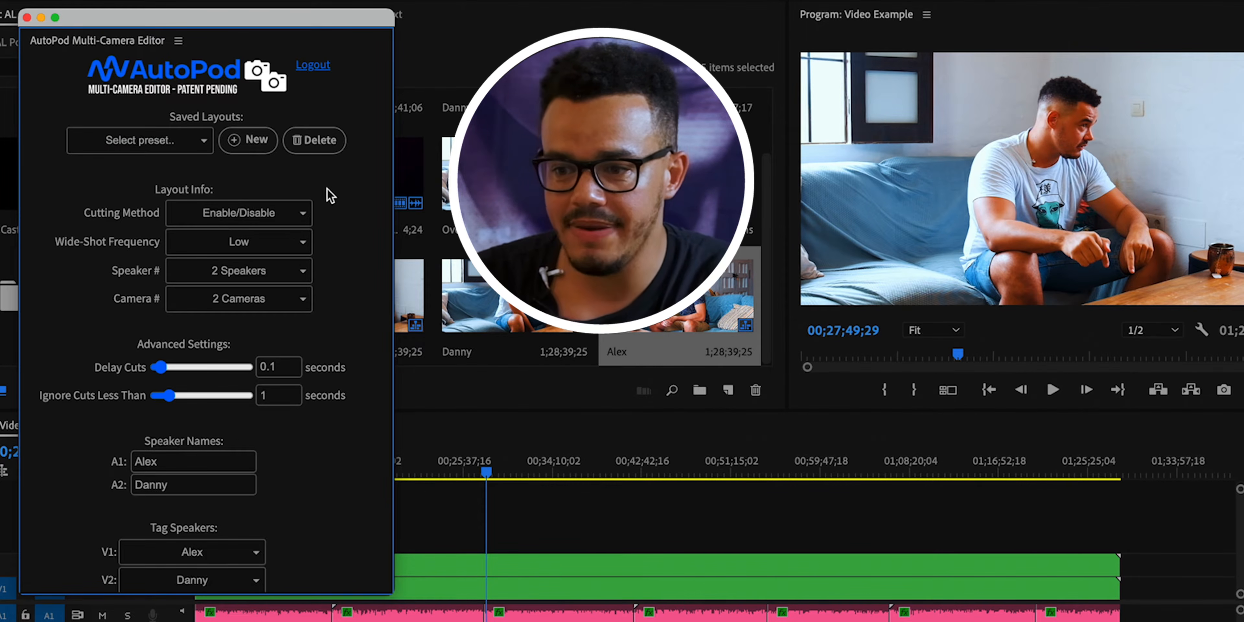
pyautogui.click(188, 143)
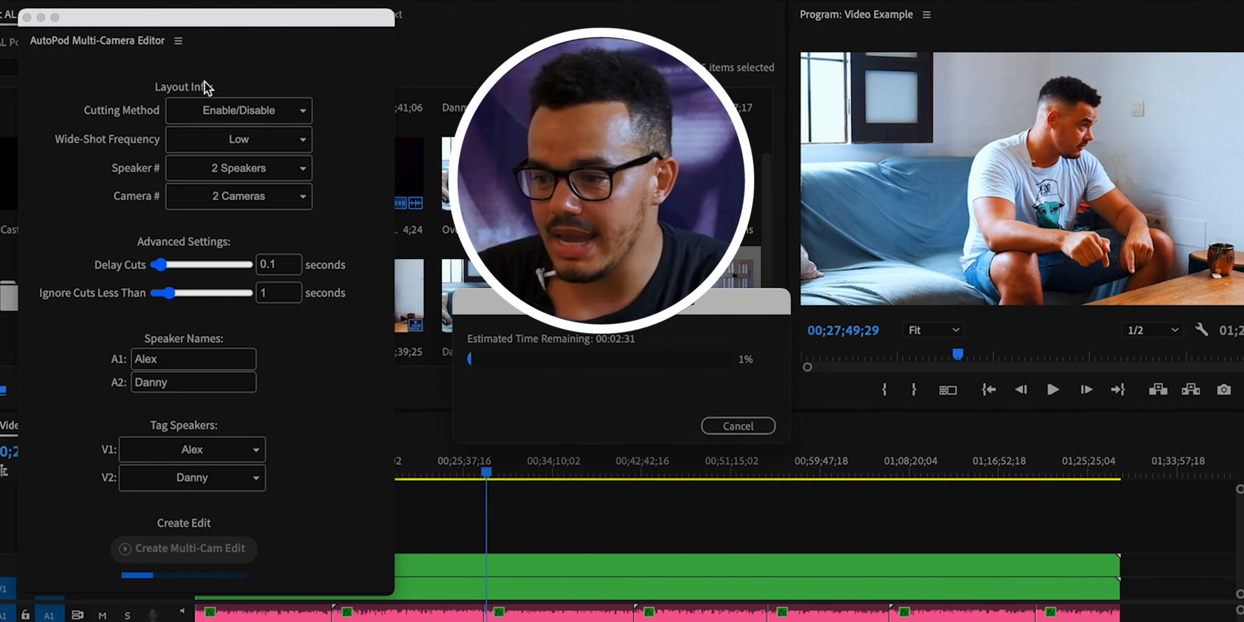
# Step: Create the multi-cam edit of the Video Example sequence with AutoPod and dismiss its completion message
pyautogui.moveTo(235, 18); pyautogui.dragTo(1084, 1)
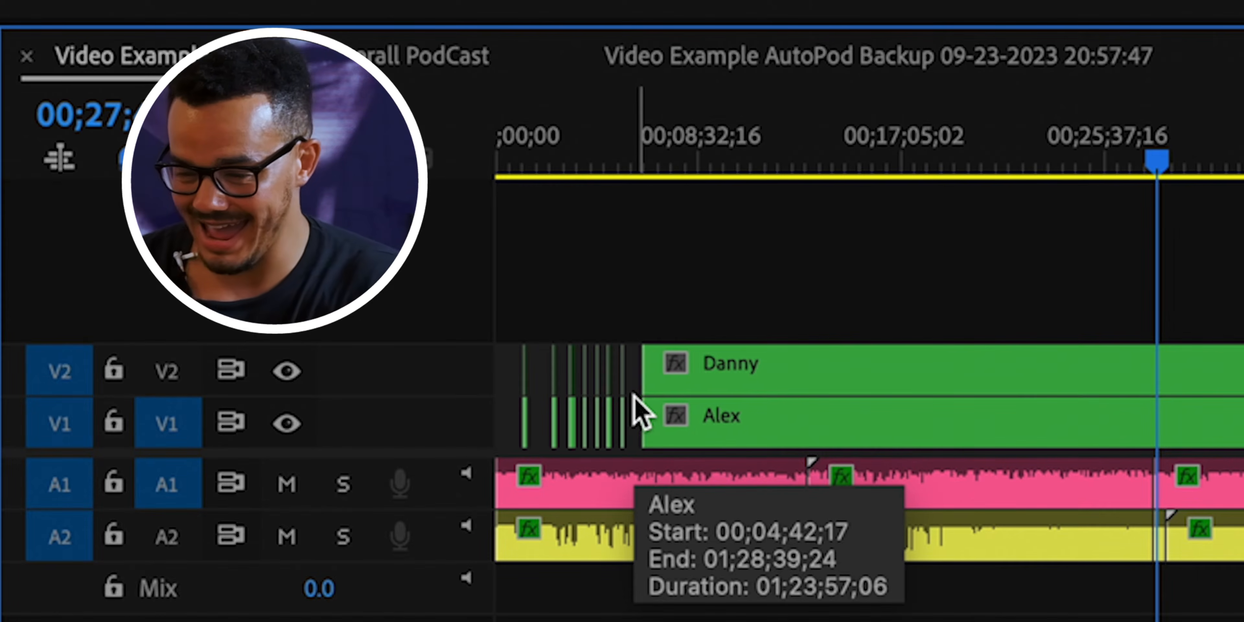
pyautogui.scroll(5, 752, 425)
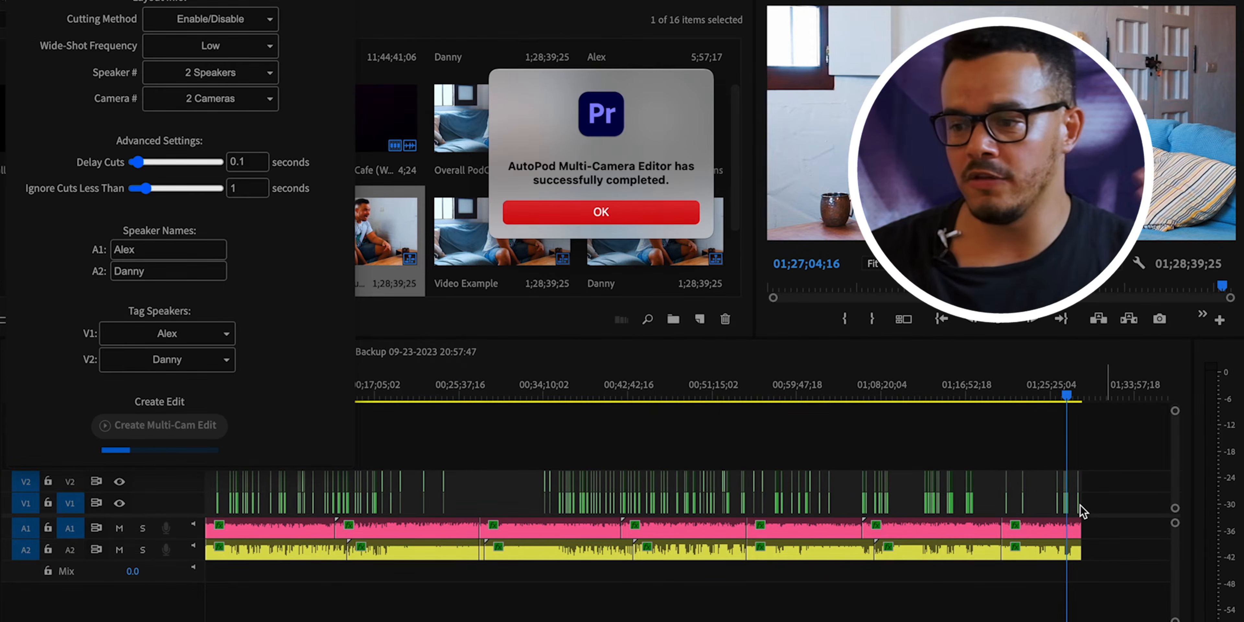
pyautogui.click(643, 216)
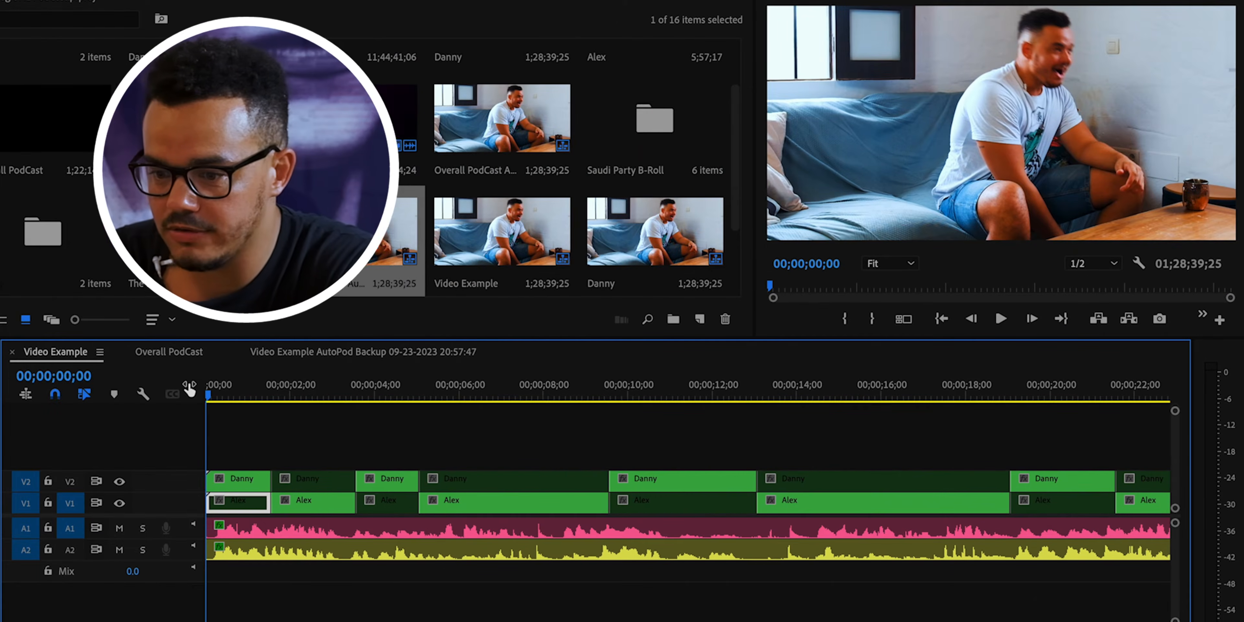
# Step: Scrub to about 00;00;05;15 and try to enable the disabled V2 clip there
pyautogui.moveTo(245, 380); pyautogui.dragTo(460, 434)
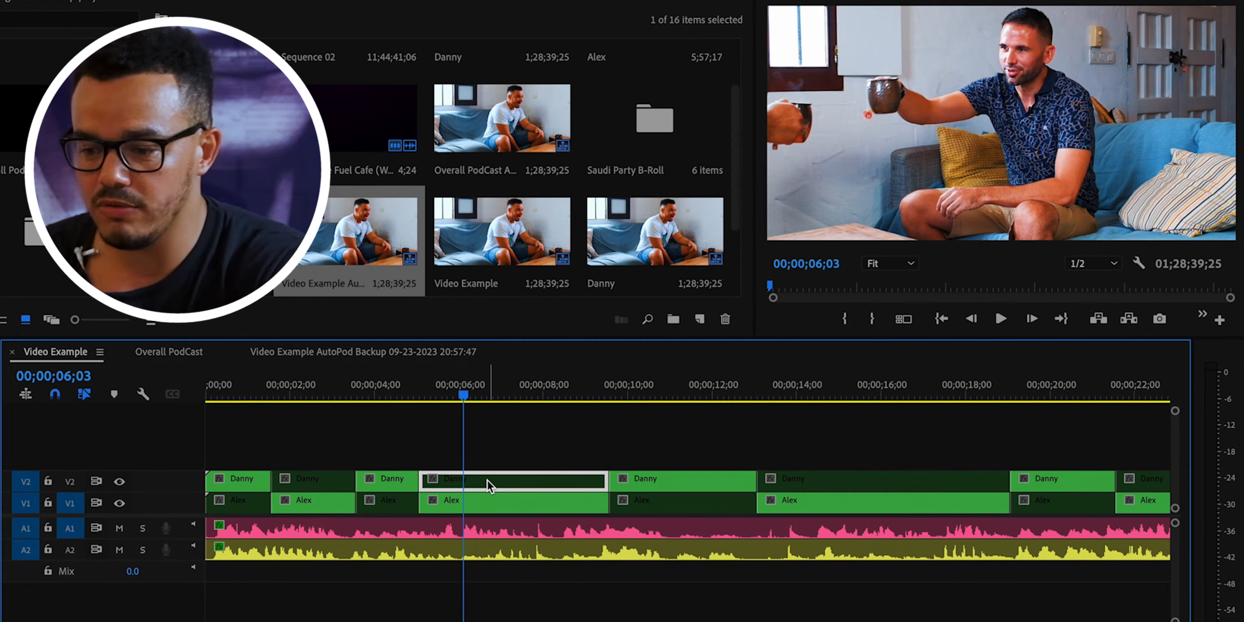
pyautogui.moveTo(419, 403); pyautogui.dragTo(440, 429)
pyautogui.rightClick(474, 483)
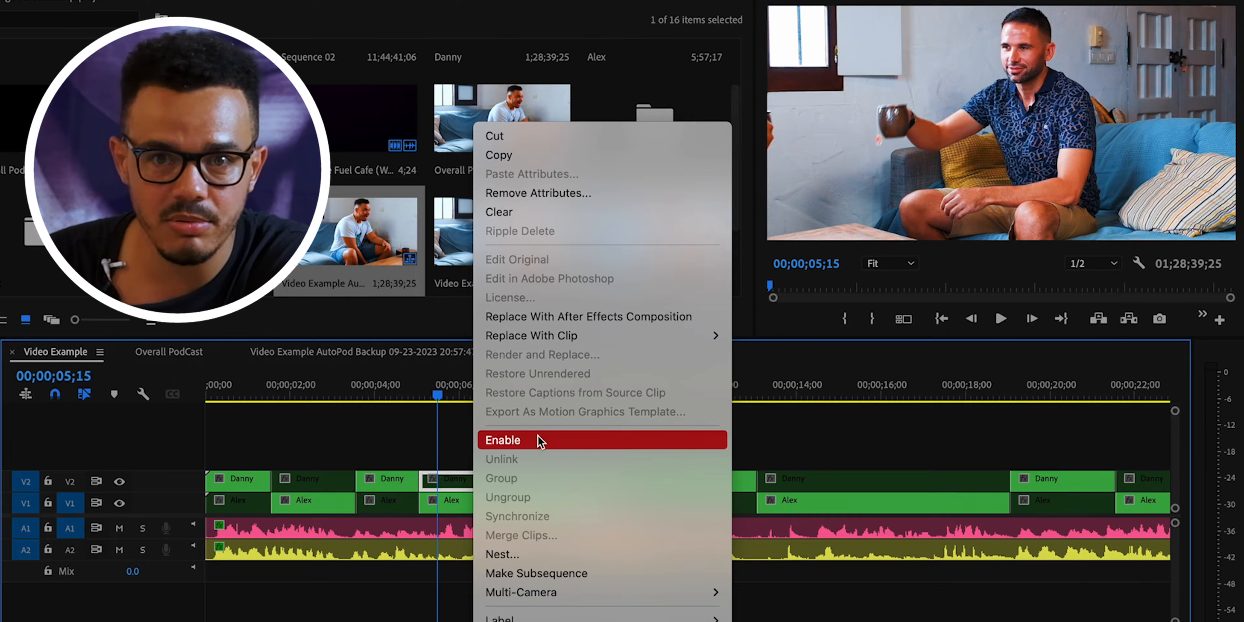
pyautogui.click(540, 440)
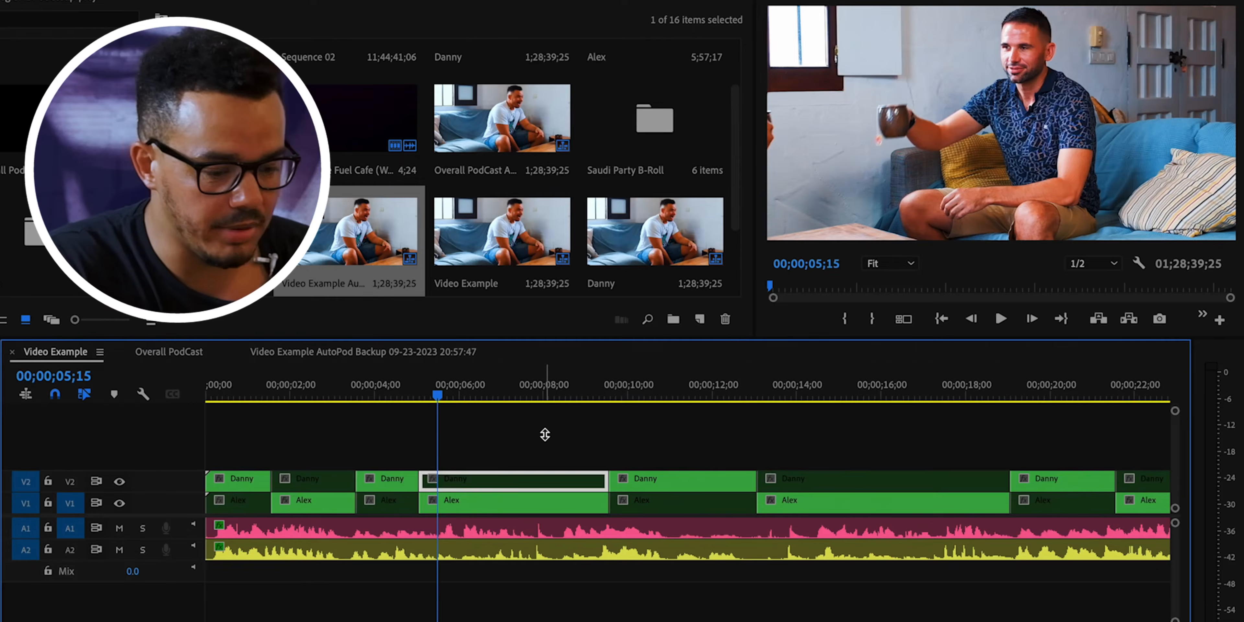
# Step: Inspect the multi-cam cuts across the whole sequence and play the section around 00;17;33
pyautogui.scroll(-5, 545, 434)
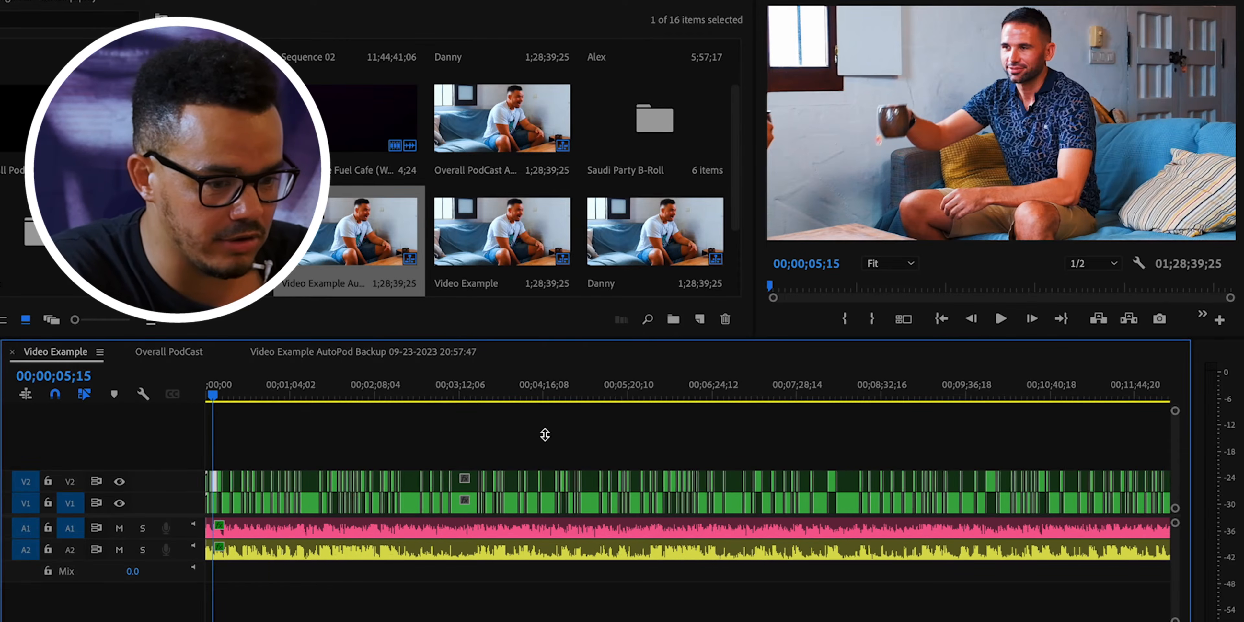
pyautogui.scroll(-3, 544, 435)
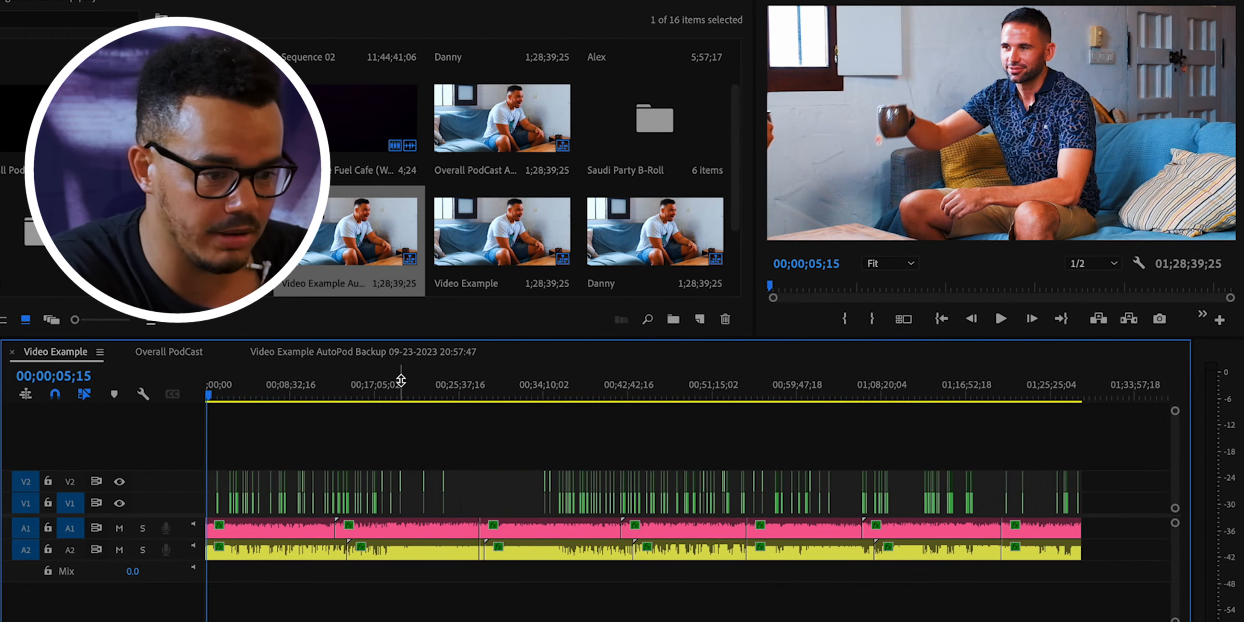
pyautogui.click(401, 386)
pyautogui.scroll(5, 402, 388)
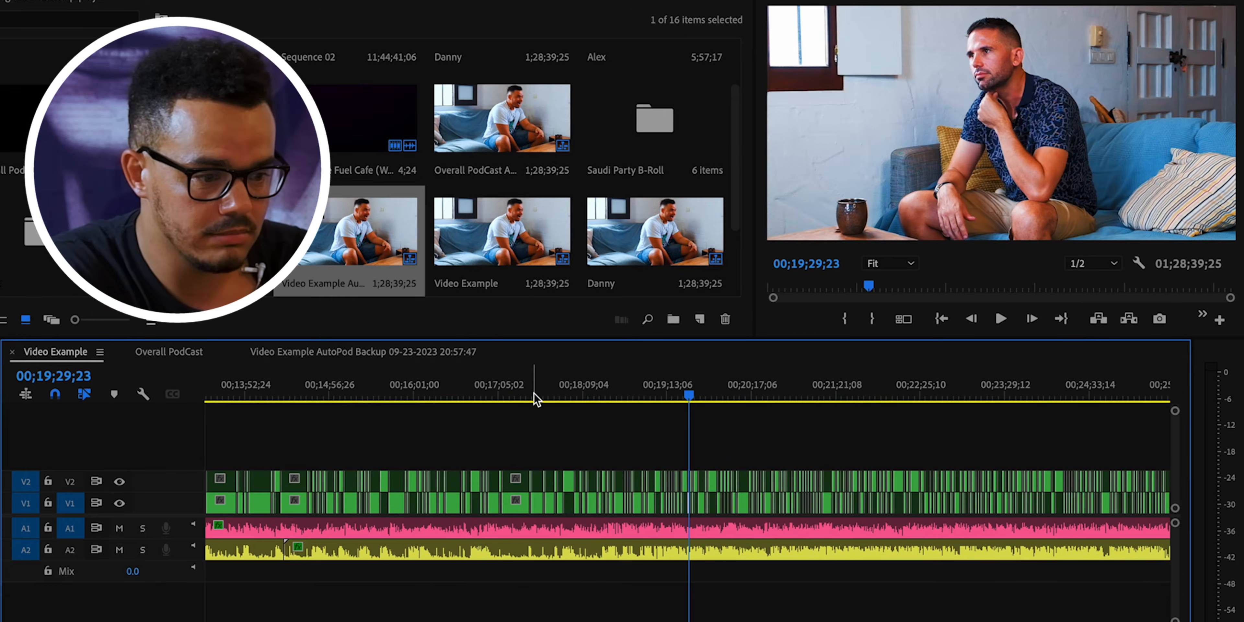
pyautogui.click(536, 400)
pyautogui.scroll(4, 537, 390)
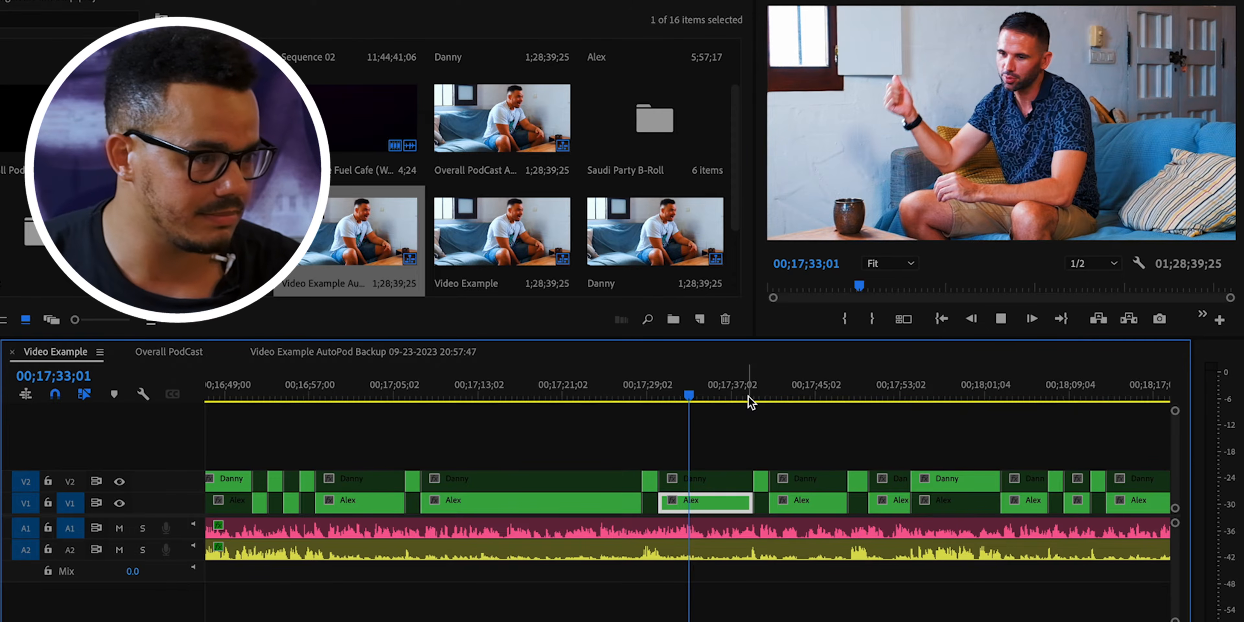
pyautogui.press('space')
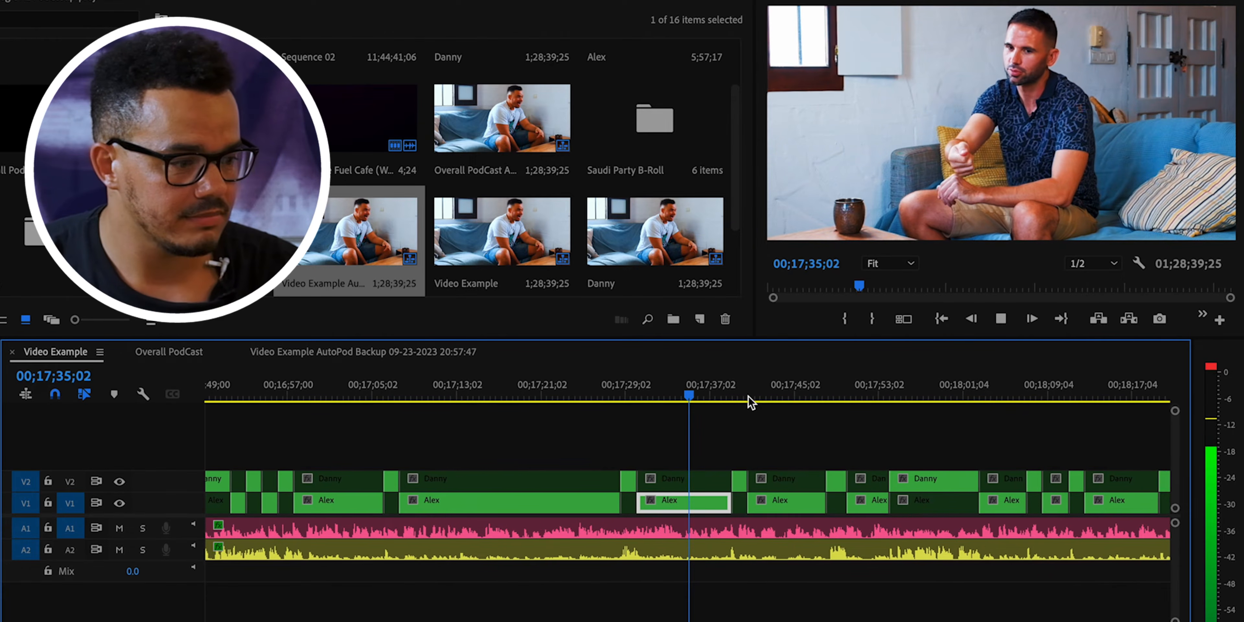
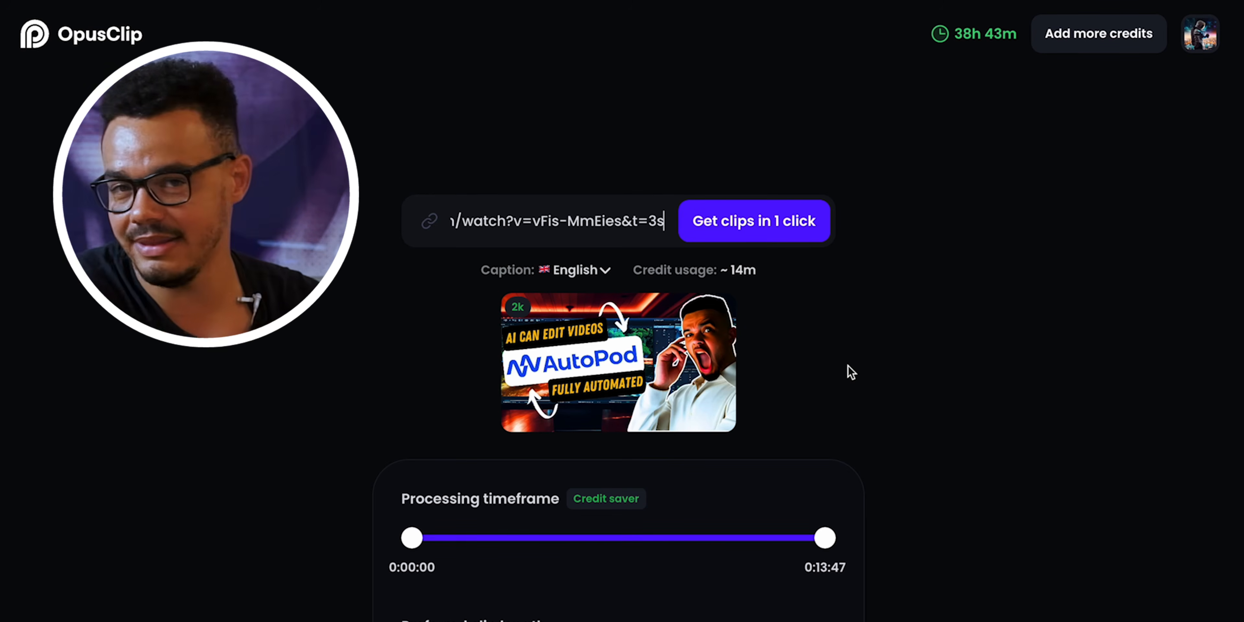
# Step: Switch to OpusClip and limit the linked video's processing timeframe to 0:02:00 through 0:10:33
pyautogui.scroll(-5, 851, 372)
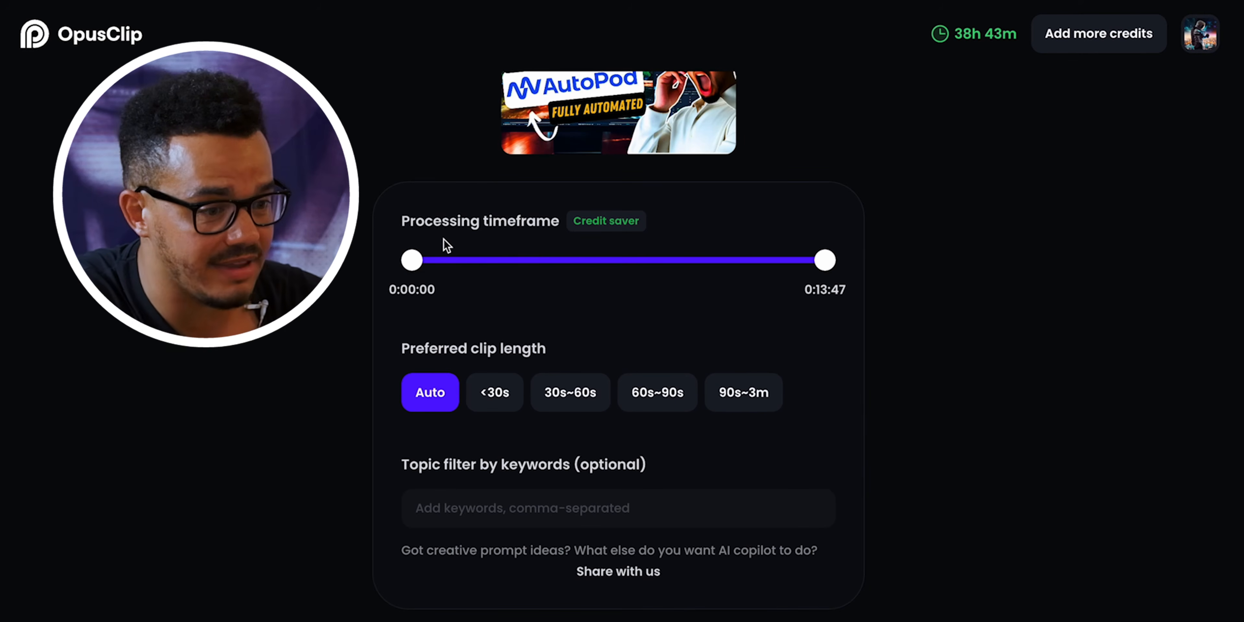
pyautogui.moveTo(412, 260); pyautogui.dragTo(414, 260)
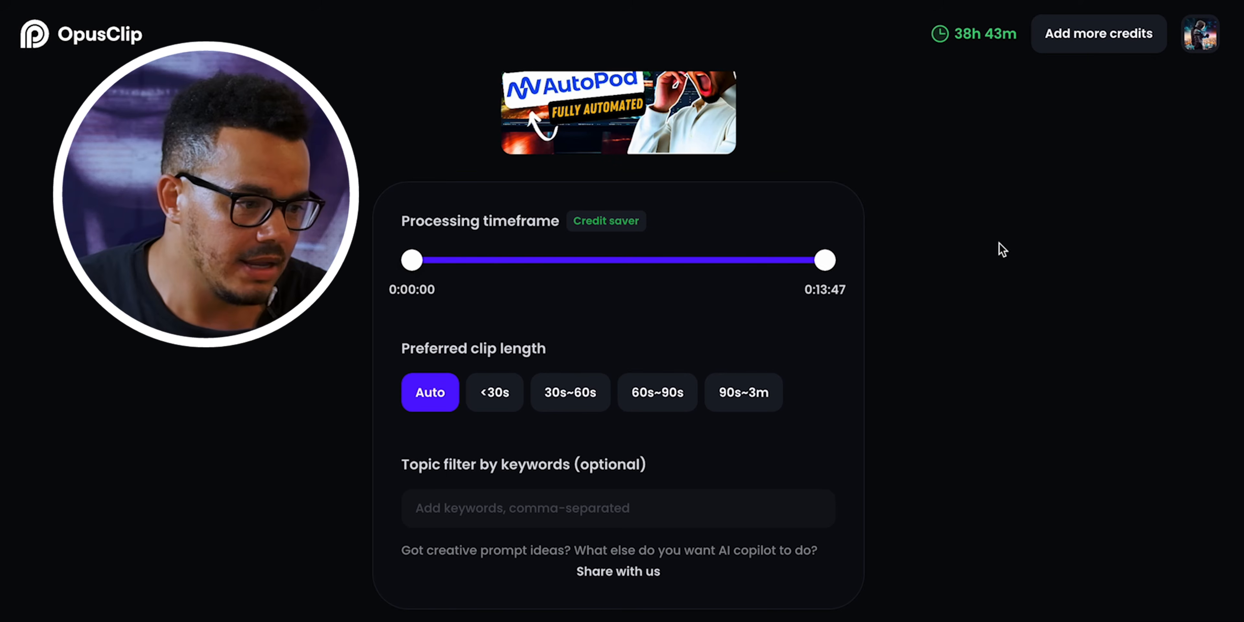
pyautogui.moveTo(826, 261); pyautogui.dragTo(727, 264)
pyautogui.moveTo(412, 261); pyautogui.dragTo(473, 268)
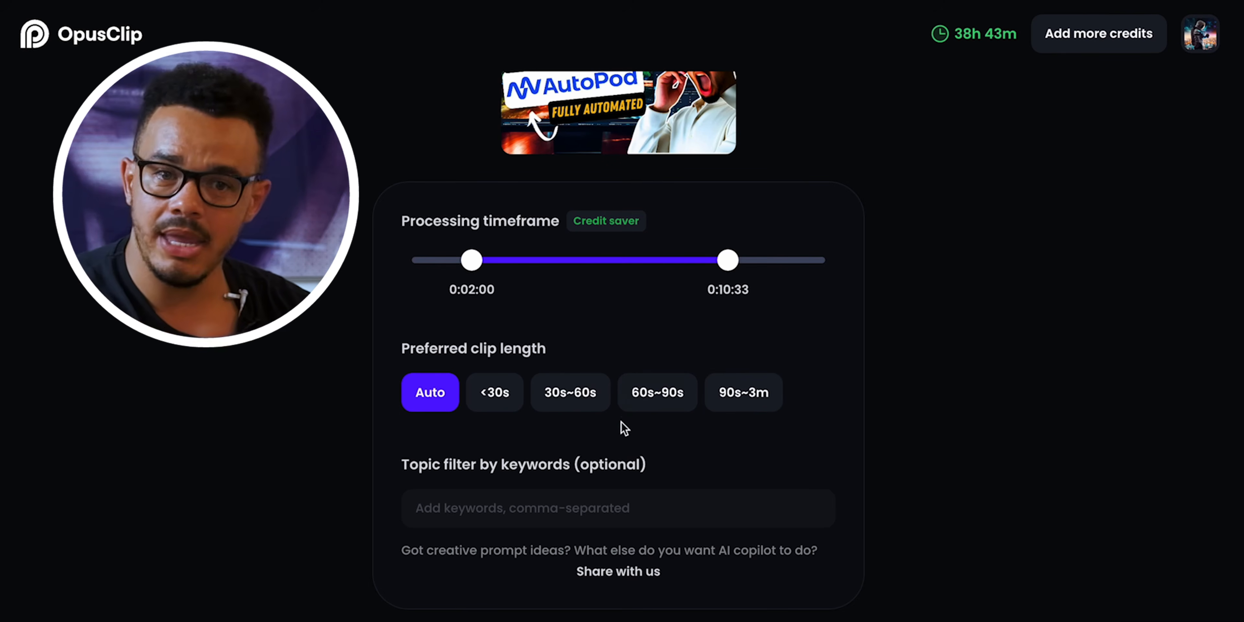
pyautogui.click(611, 506)
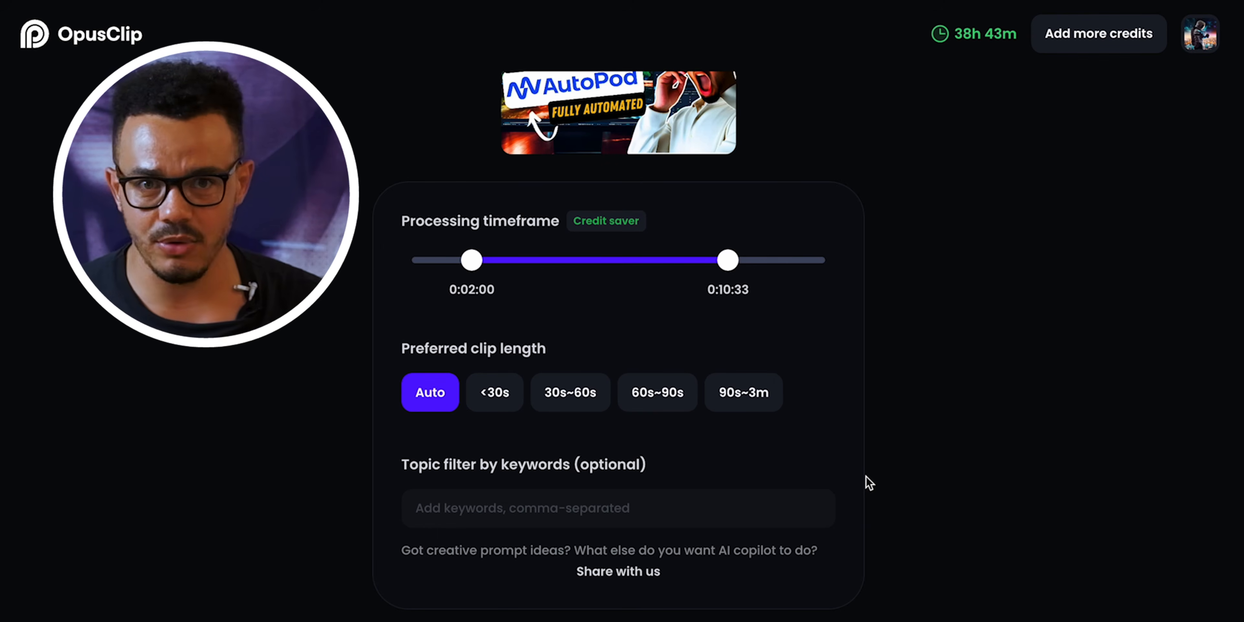
pyautogui.scroll(5, 865, 476)
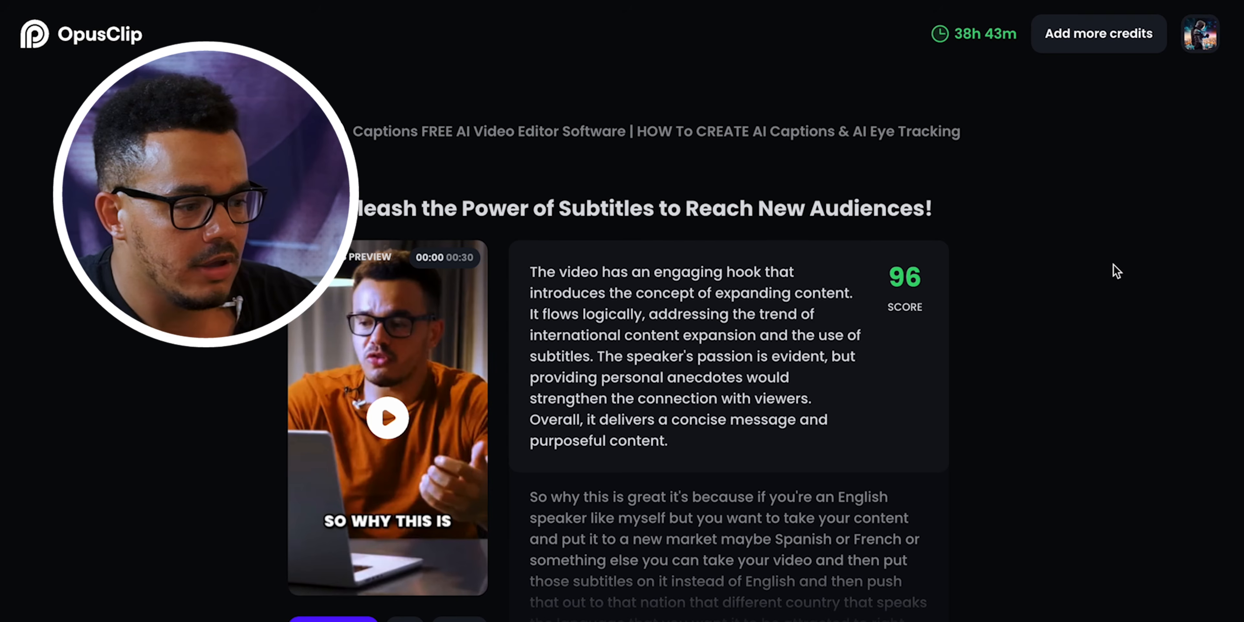
# Step: Browse the generated short clips with their previews, scores, descriptions and transcripts
pyautogui.scroll(-6, 1116, 272)
pyautogui.scroll(6, 1116, 271)
pyautogui.scroll(-8, 955, 323)
pyautogui.scroll(-15, 955, 323)
pyautogui.scroll(-6, 953, 317)
pyautogui.scroll(20, 952, 317)
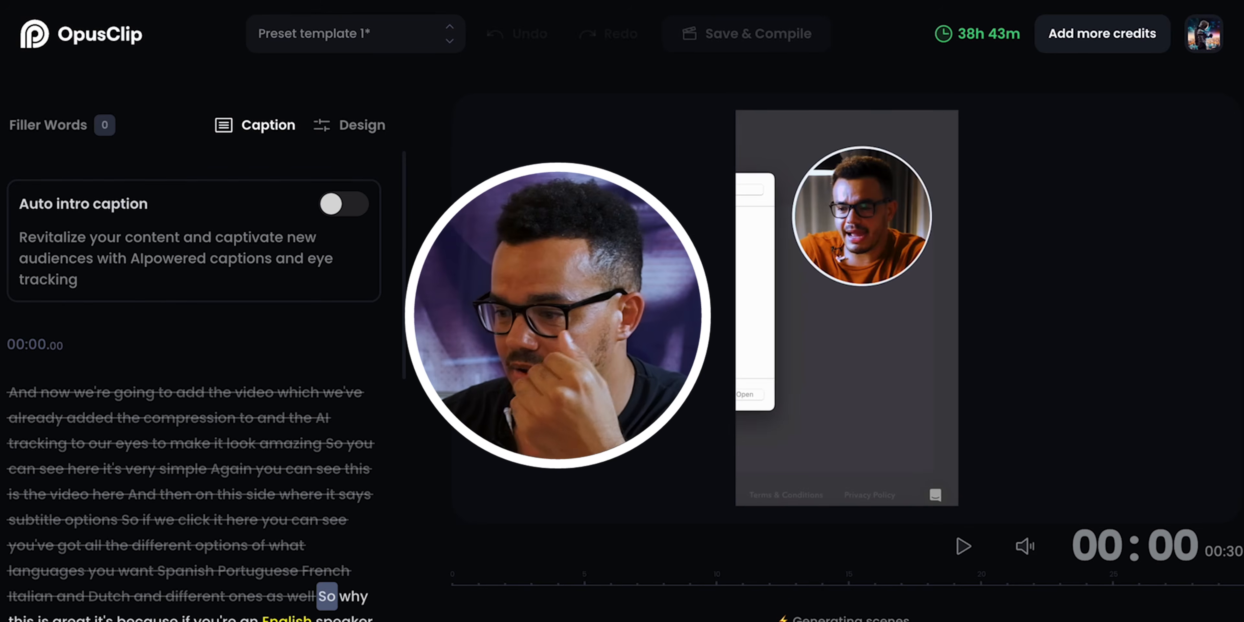
# Step: Review the subtitles clip's transcript in the clip editor and play its opening seconds
pyautogui.scroll(-3, 289, 355)
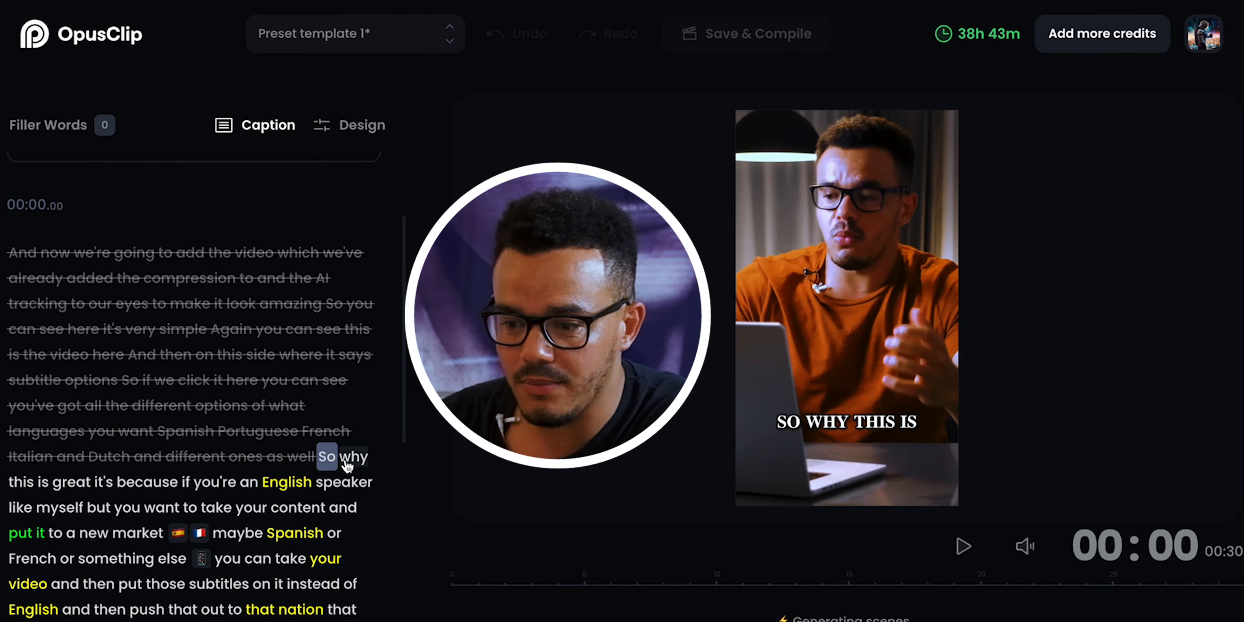
pyautogui.scroll(-2, 224, 281)
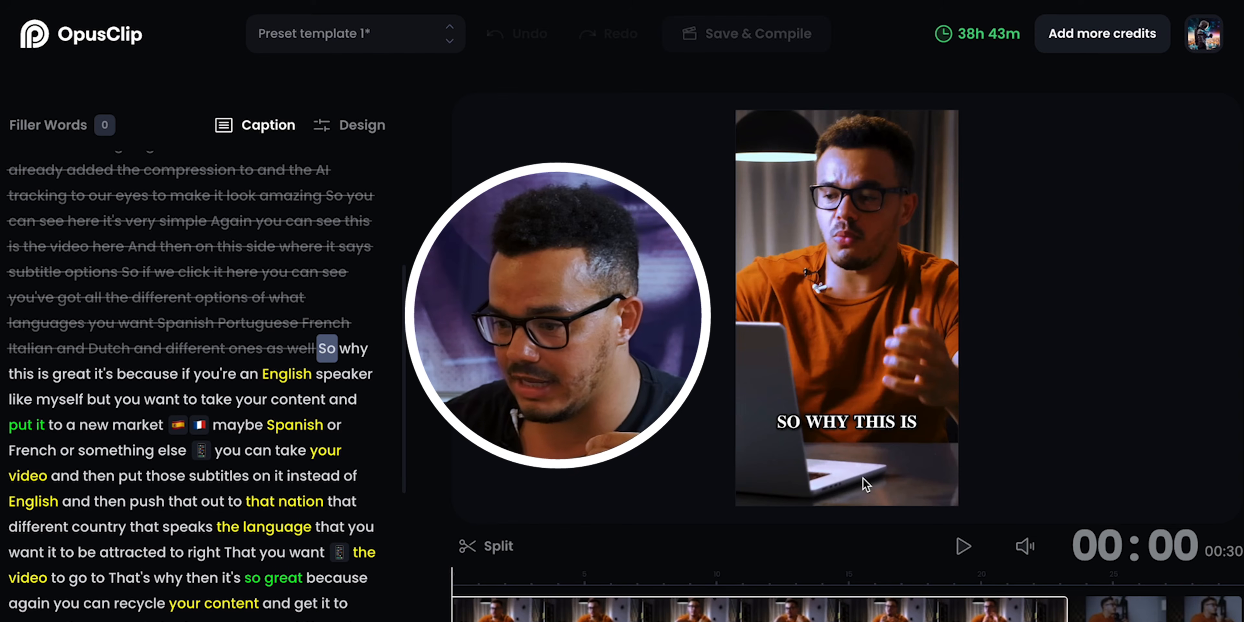
pyautogui.click(963, 547)
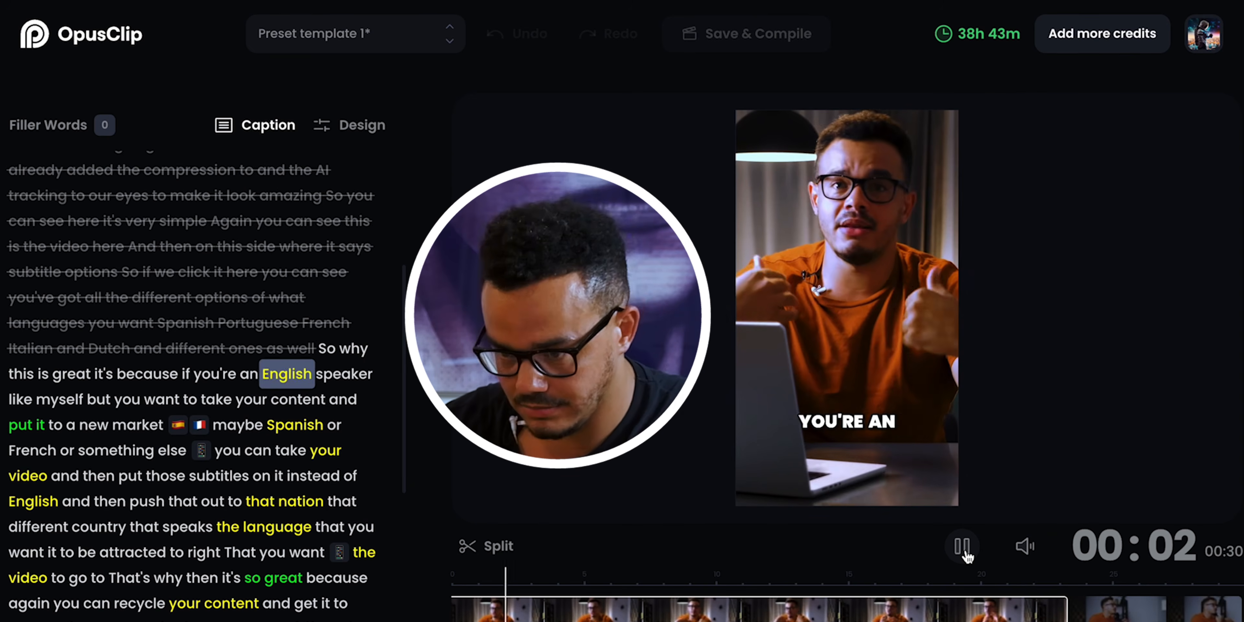
pyautogui.click(964, 548)
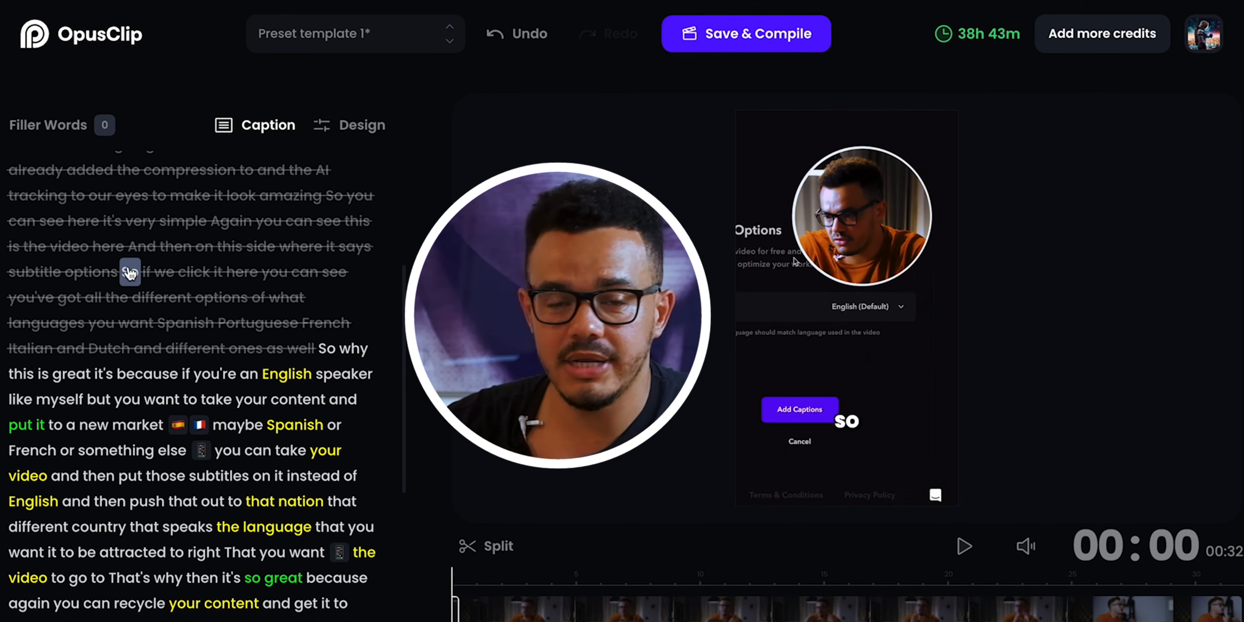
# Step: Move the clip's start back to the struck-out "So if we click it here" and preview the new opening
pyautogui.click(130, 274)
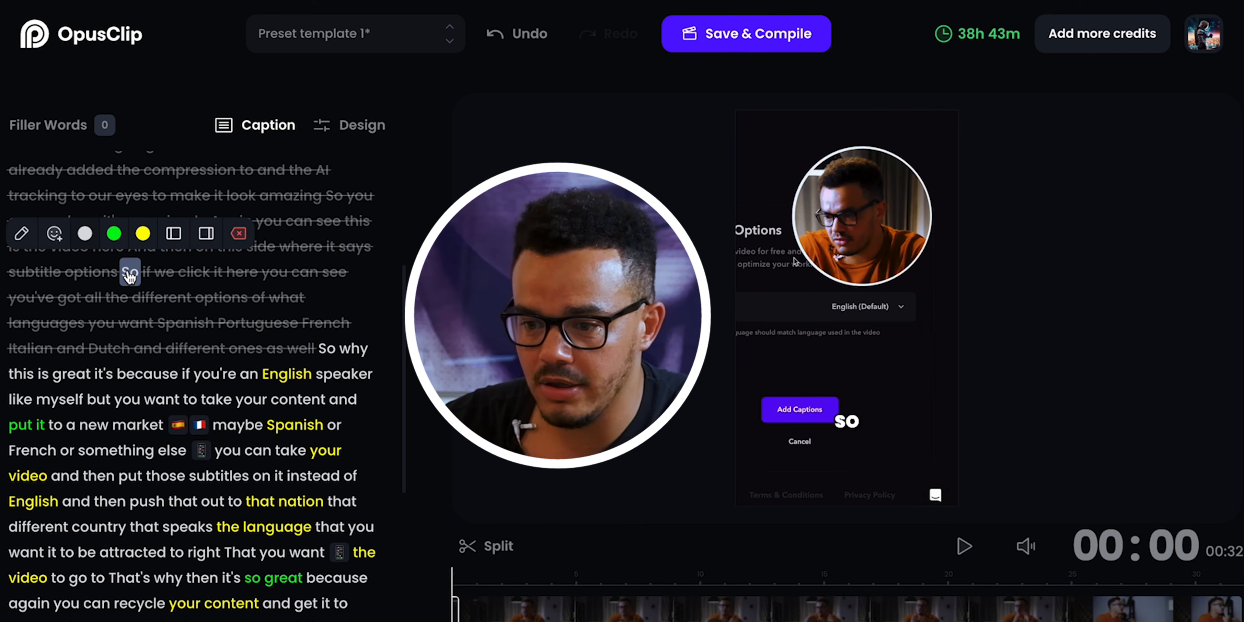
pyautogui.click(175, 234)
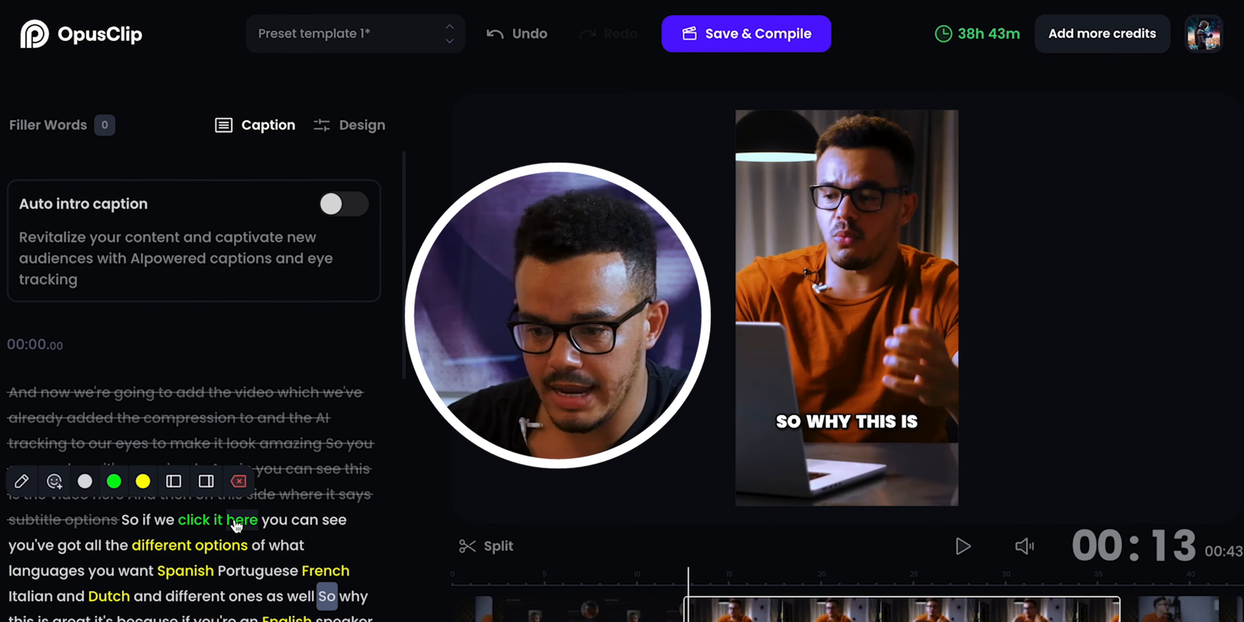
pyautogui.click(134, 522)
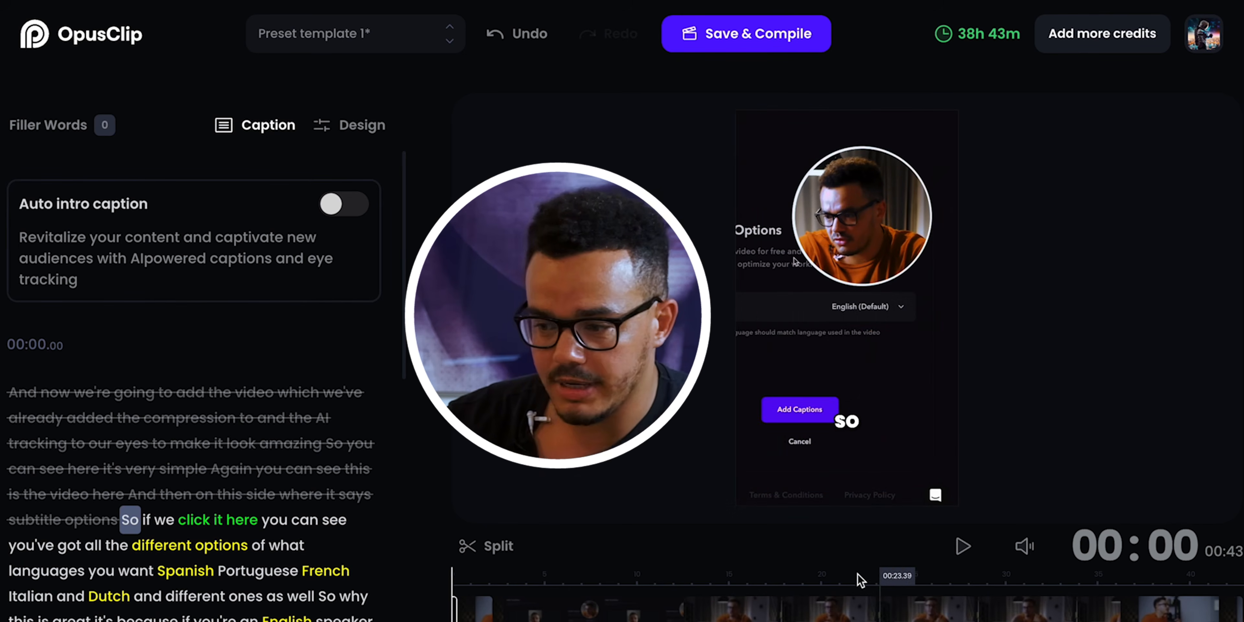
pyautogui.click(963, 547)
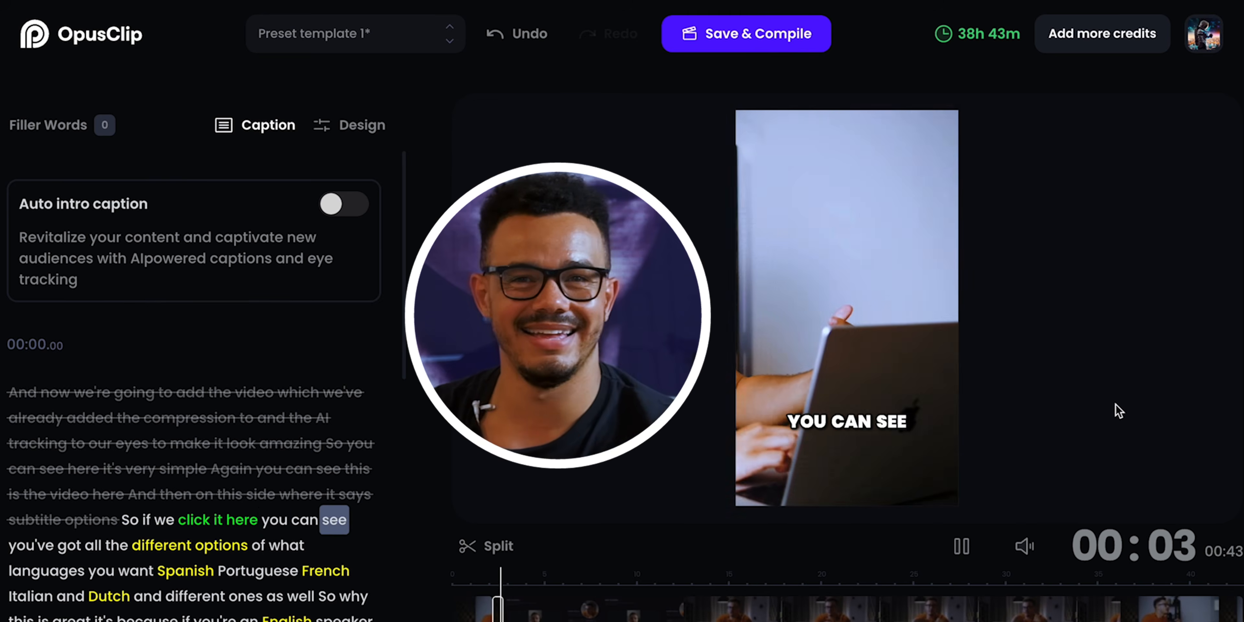
pyautogui.click(852, 365)
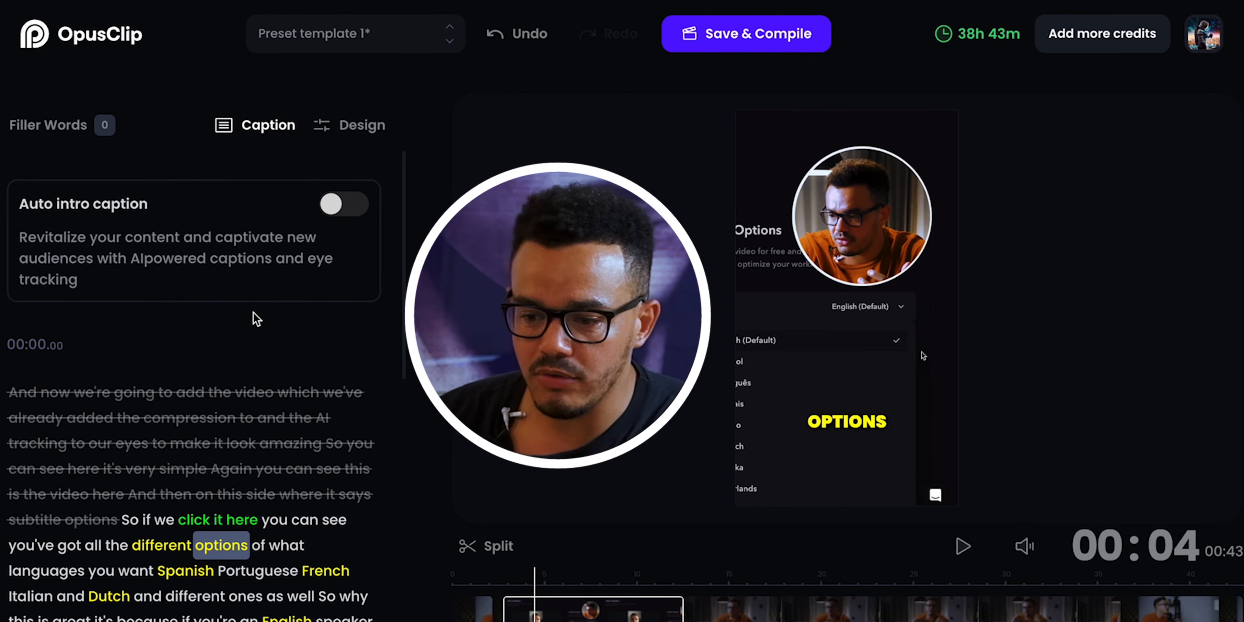
# Step: Try the three-lines-per-page caption style in the design settings and return the captions to one line
pyautogui.scroll(-5, 250, 328)
pyautogui.scroll(5, 255, 319)
pyautogui.scroll(1, 254, 320)
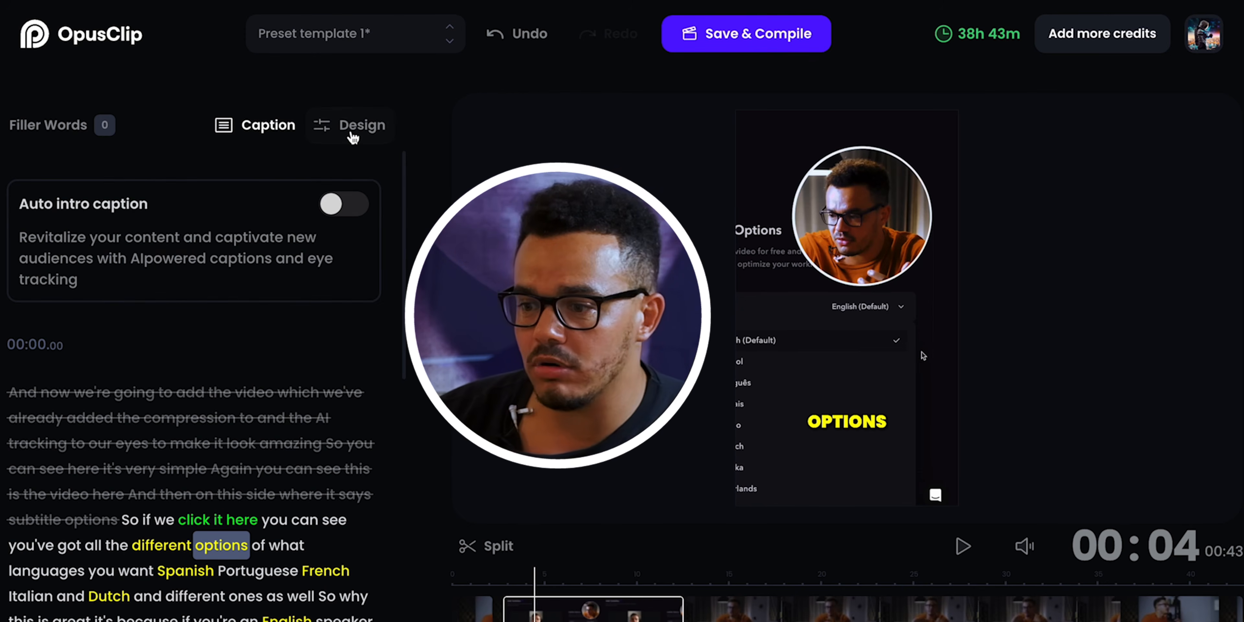
pyautogui.click(353, 139)
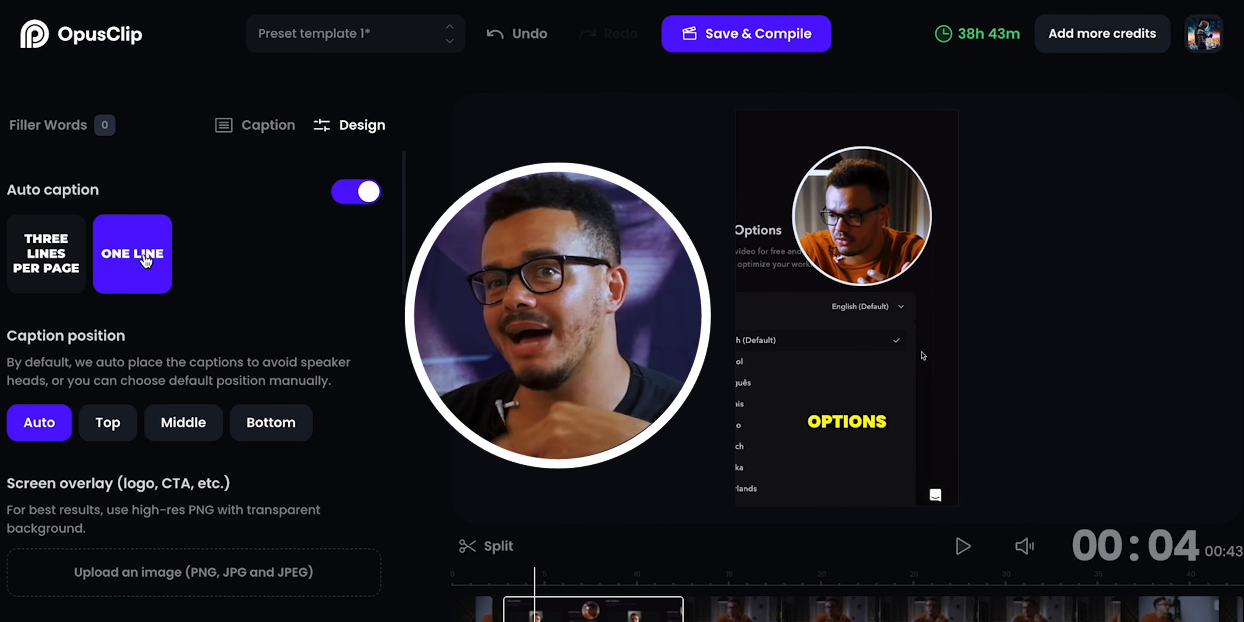
pyautogui.click(52, 253)
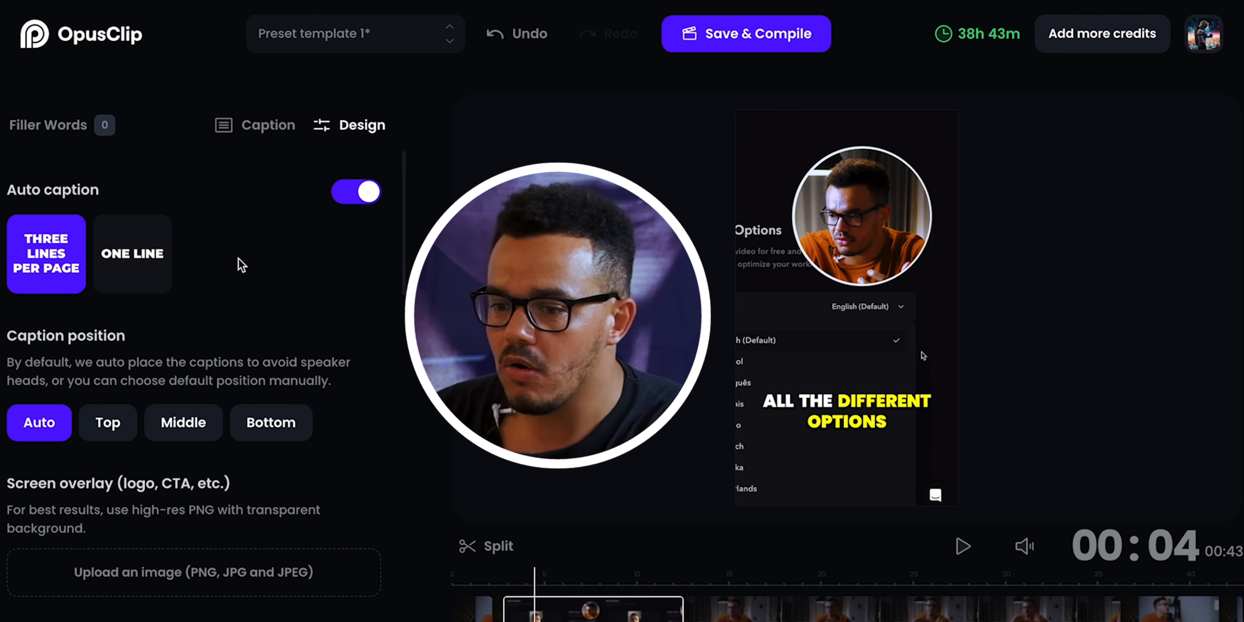
pyautogui.click(146, 257)
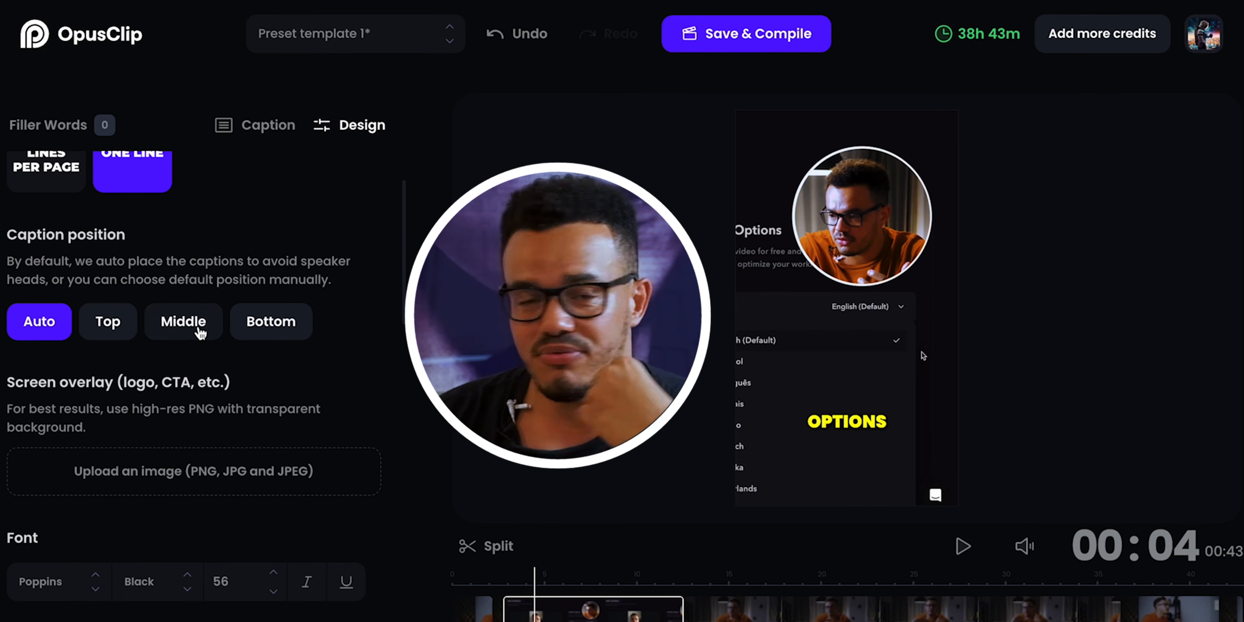
# Step: Try the Top, Middle and Bottom caption positions and set the position back to Auto
pyautogui.click(115, 333)
pyautogui.click(182, 333)
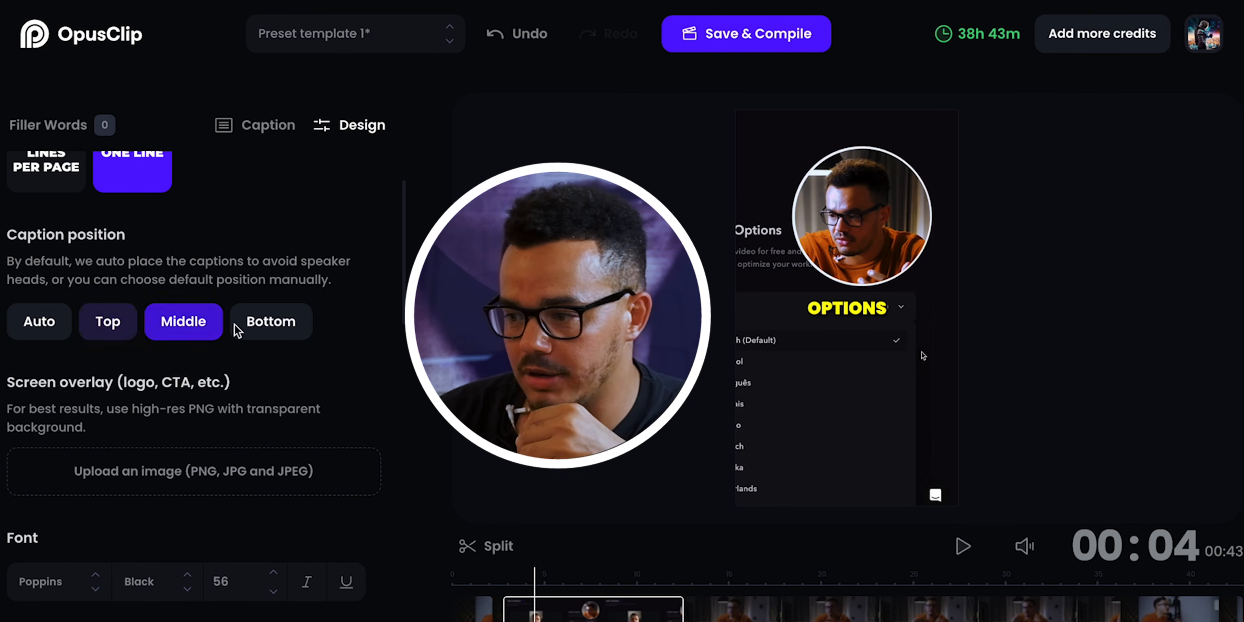
pyautogui.click(288, 328)
pyautogui.click(38, 321)
# Step: Try Montserrat as the caption font and set the font back to Poppins
pyautogui.scroll(-10, 334, 377)
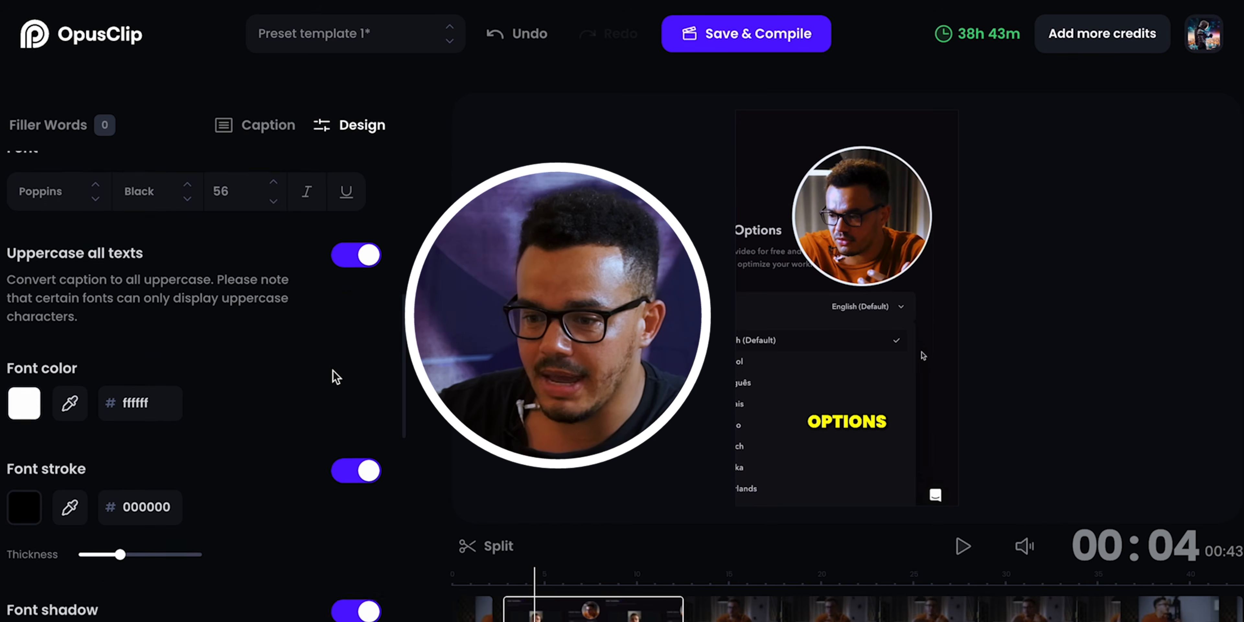
pyautogui.scroll(3, 284, 372)
pyautogui.click(56, 277)
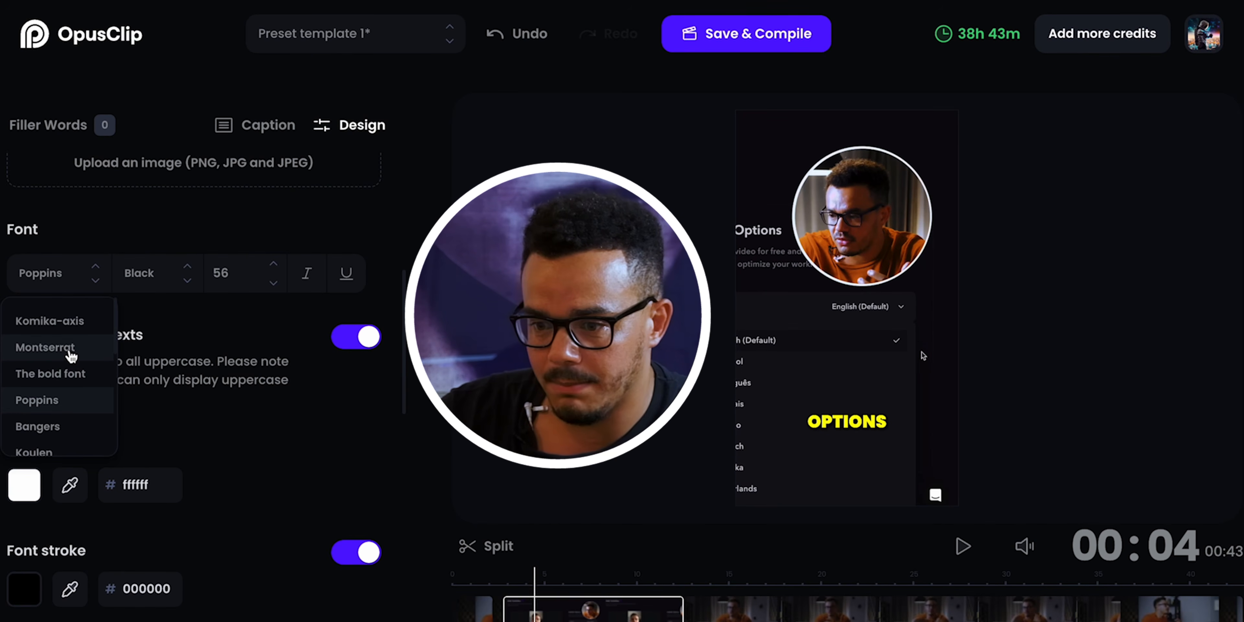
pyautogui.click(70, 352)
pyautogui.click(86, 284)
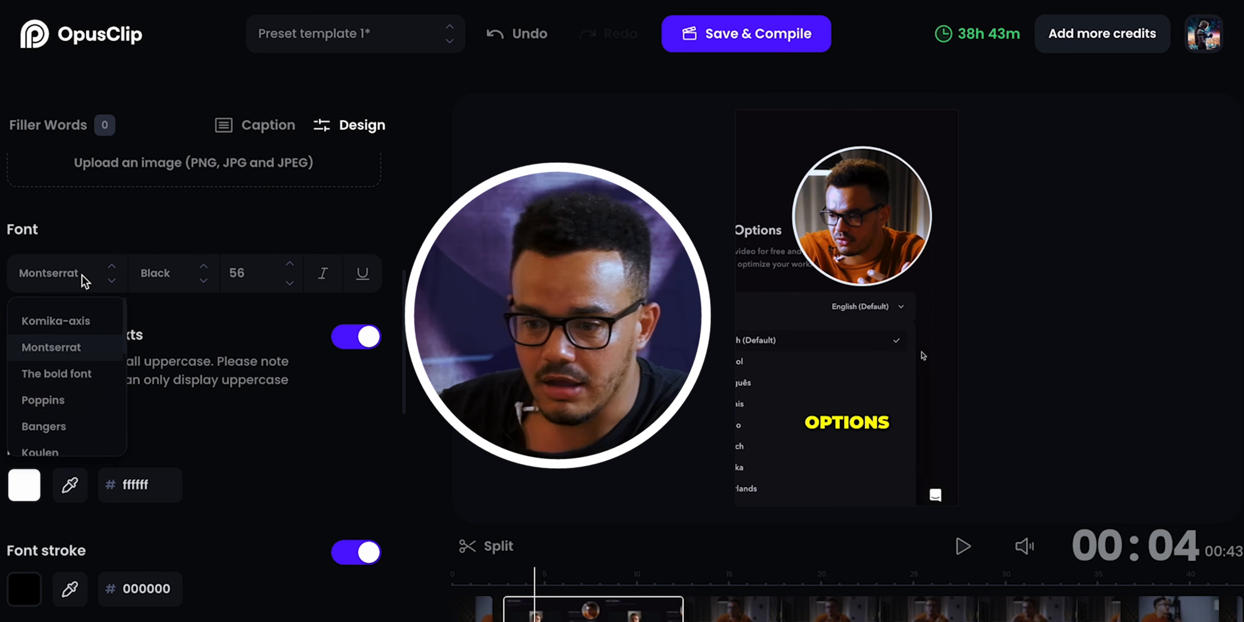
pyautogui.click(73, 407)
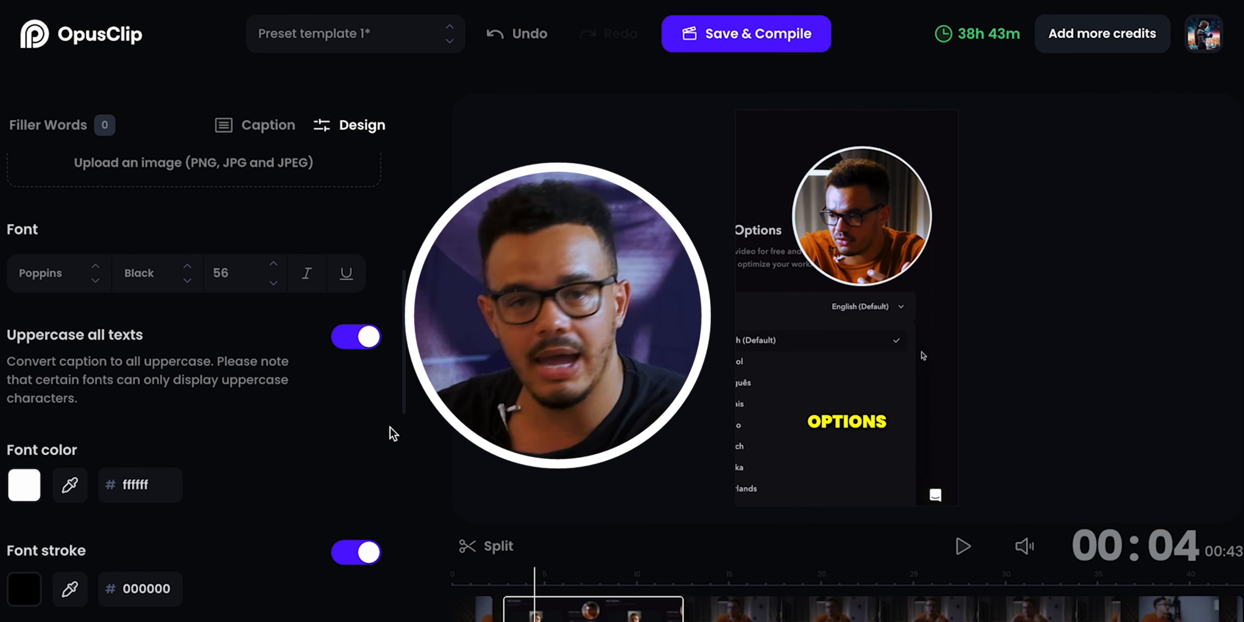
# Step: Enable the Fit layout for the clip in the design settings and remove the Fill layout
pyautogui.scroll(-9, 393, 433)
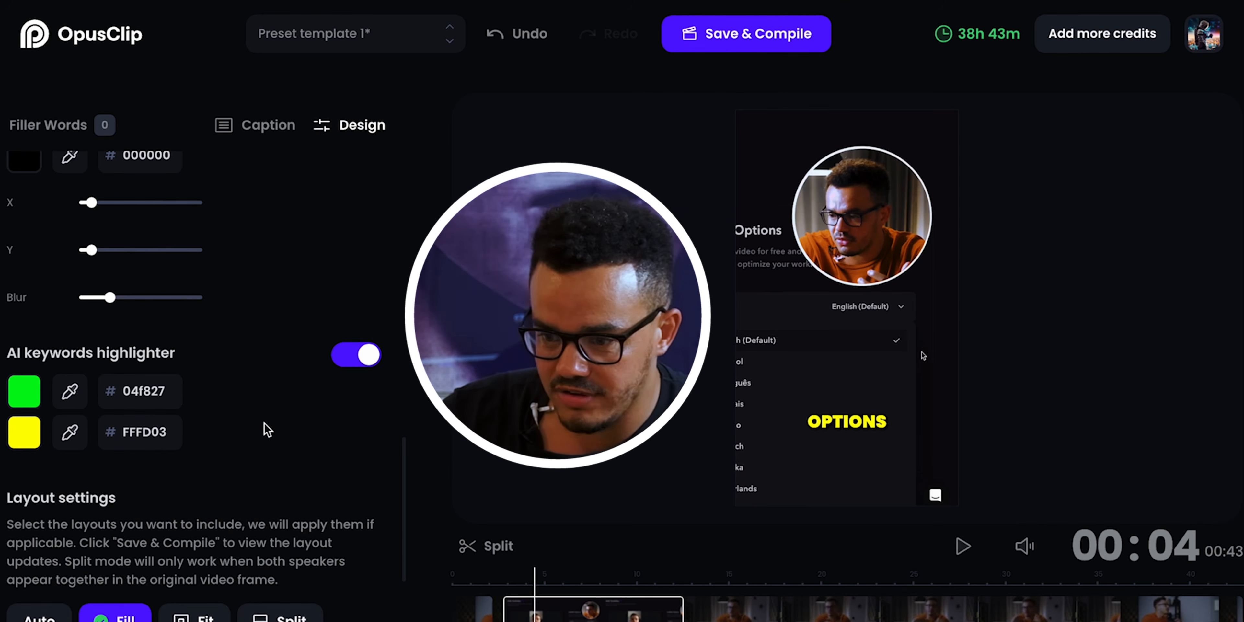
pyautogui.scroll(-5, 267, 429)
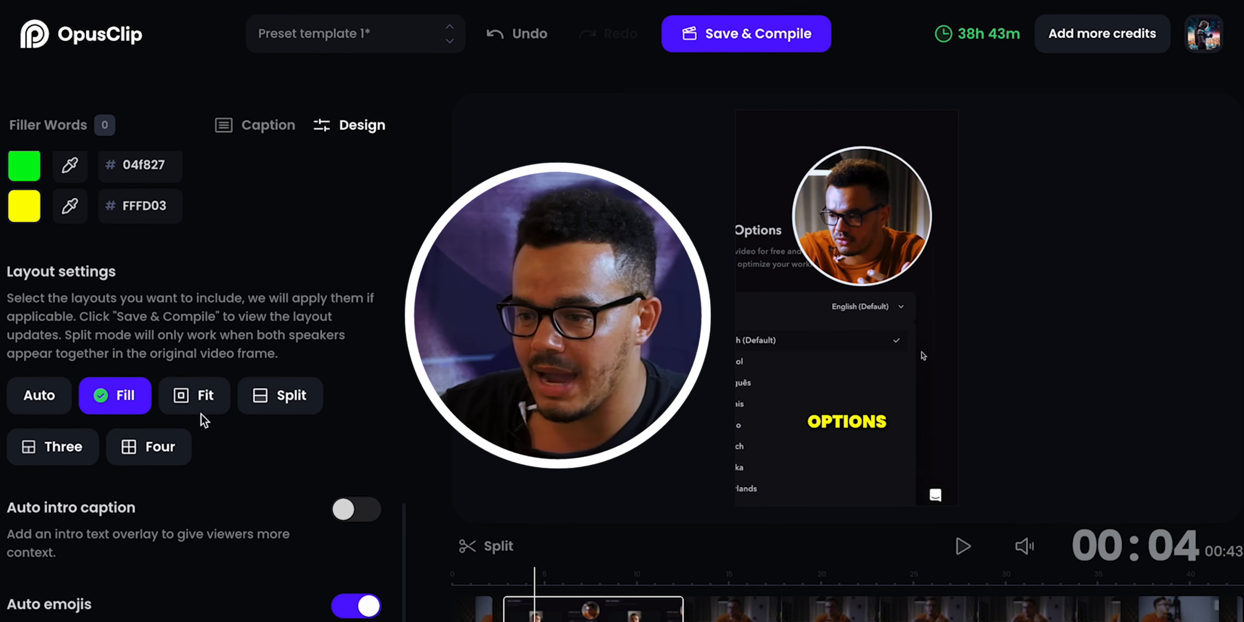
pyautogui.moveTo(253, 414)
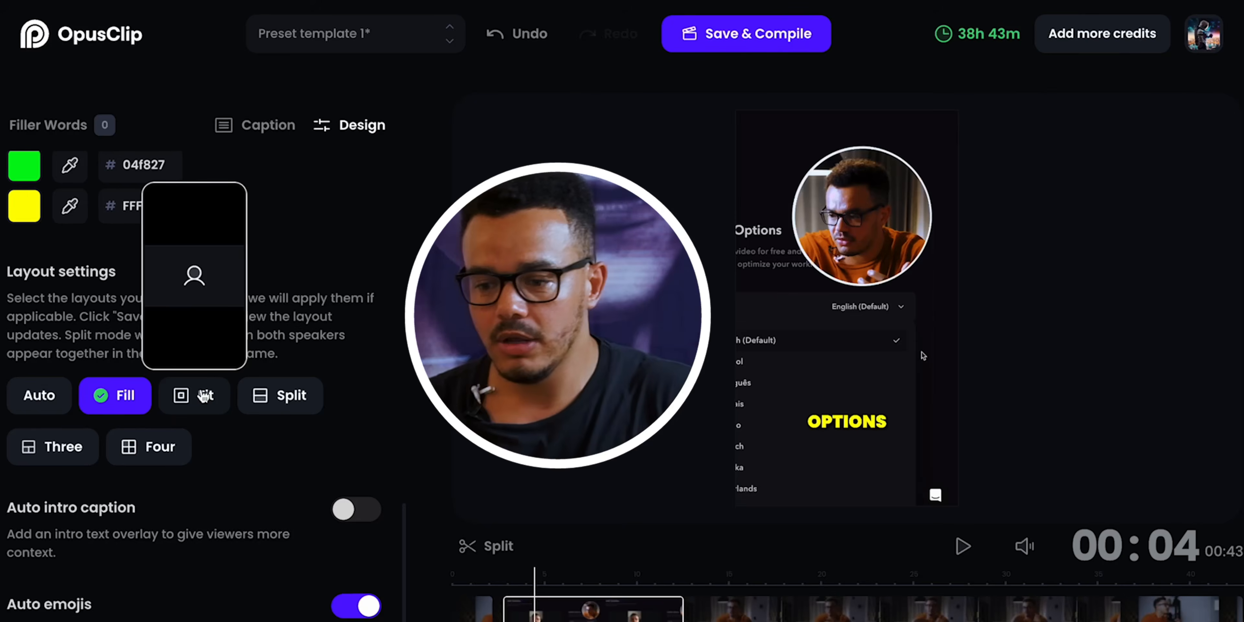
pyautogui.click(206, 396)
pyautogui.click(121, 410)
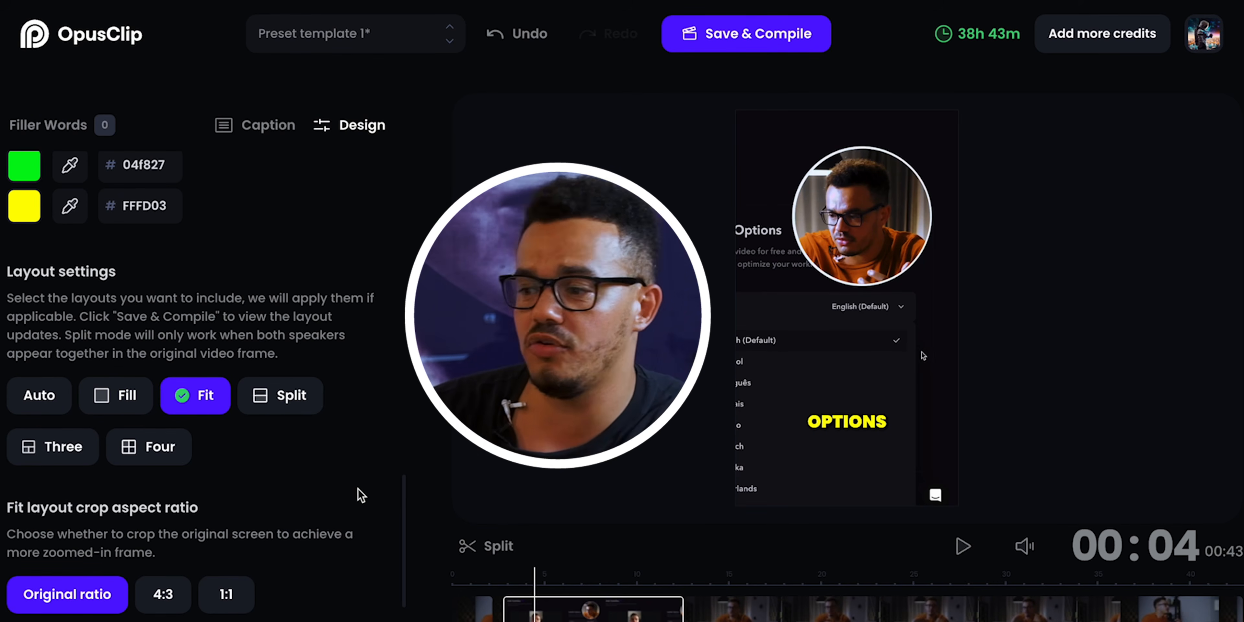
pyautogui.scroll(10, 399, 475)
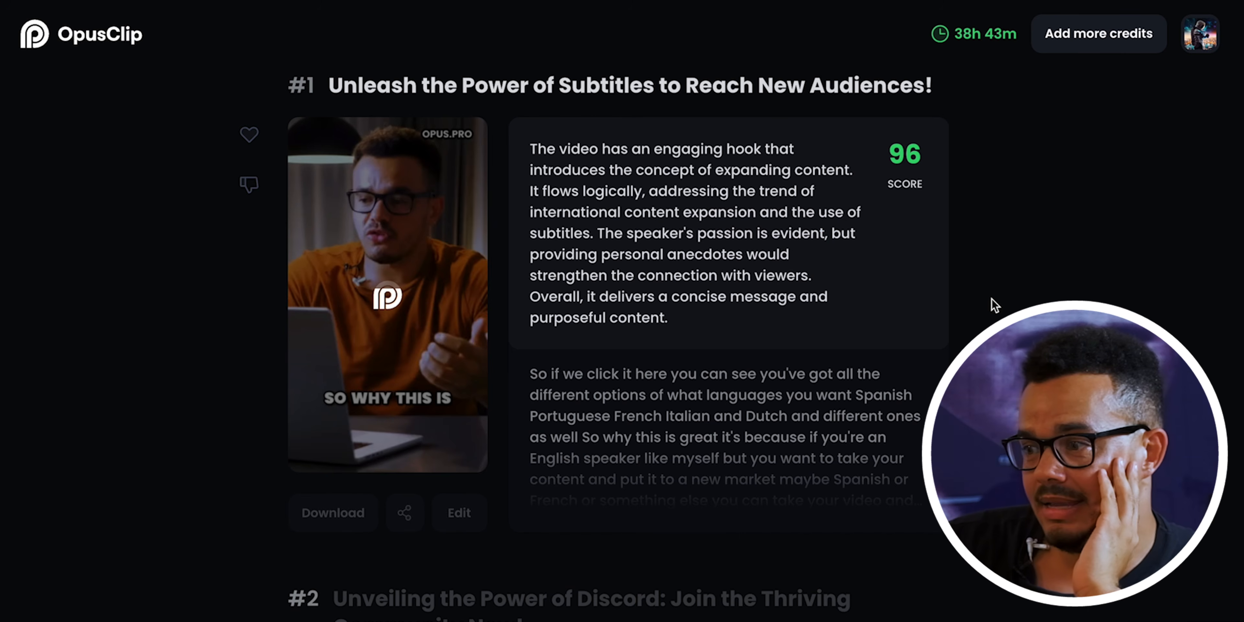
# Step: Look through the generated clips ranked below the first one, examining their titles, virality scores, descriptions and transcripts
pyautogui.scroll(-20, 991, 298)
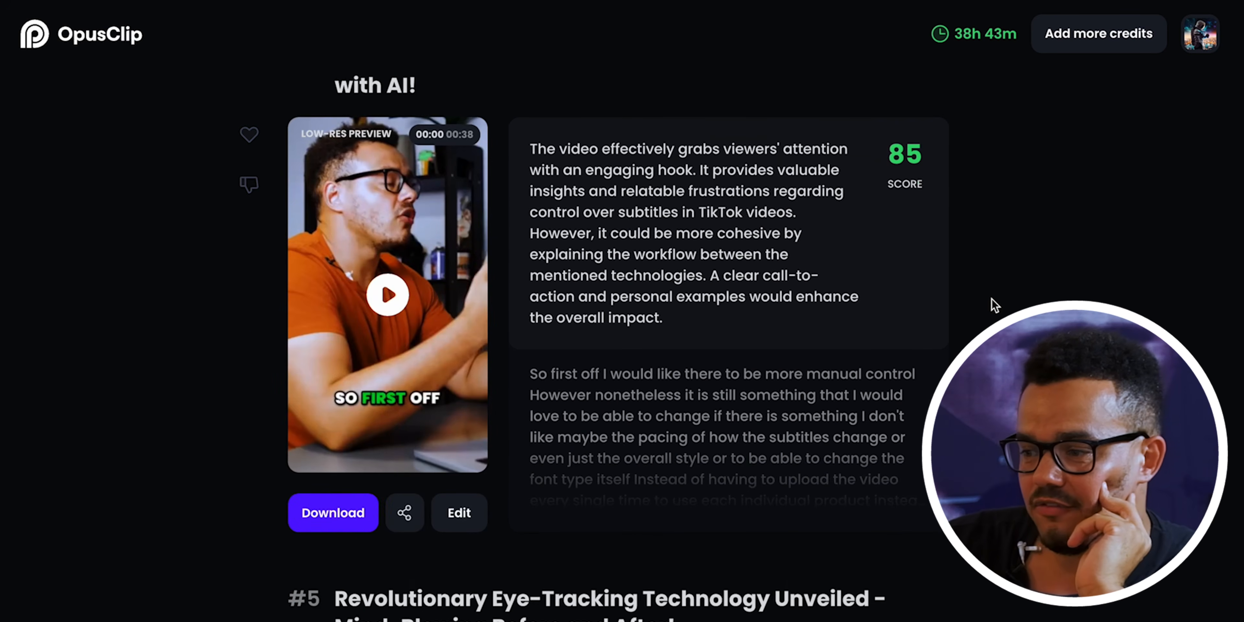
pyautogui.scroll(-10, 991, 298)
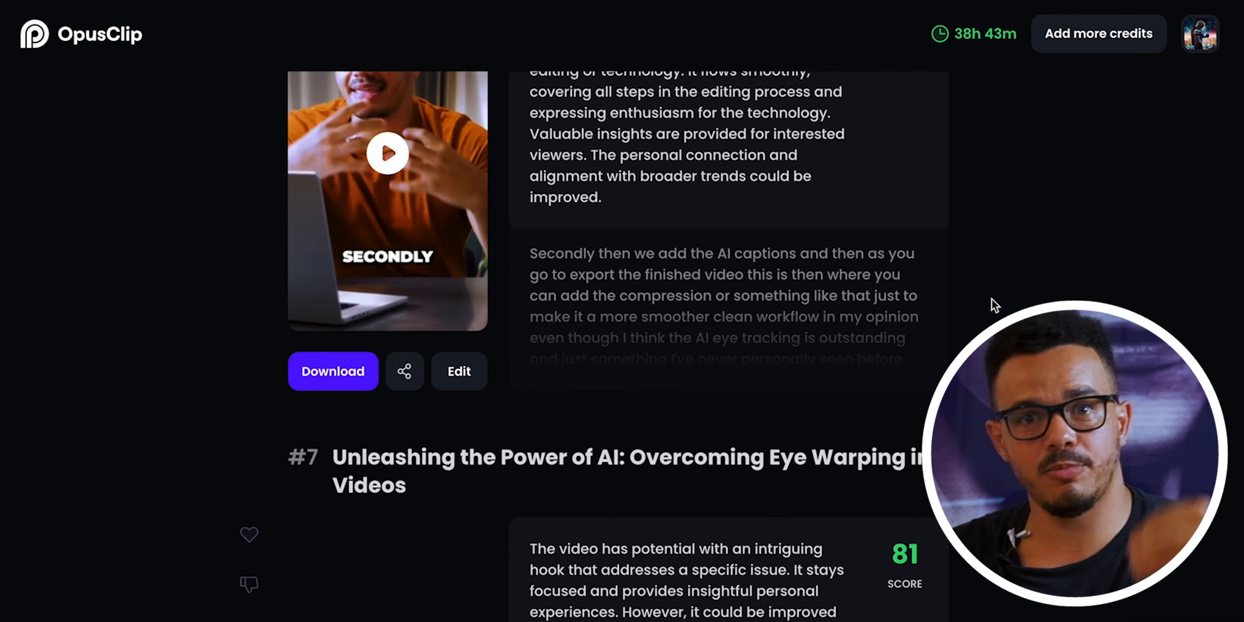
pyautogui.scroll(-7, 991, 298)
pyautogui.scroll(-7, 991, 299)
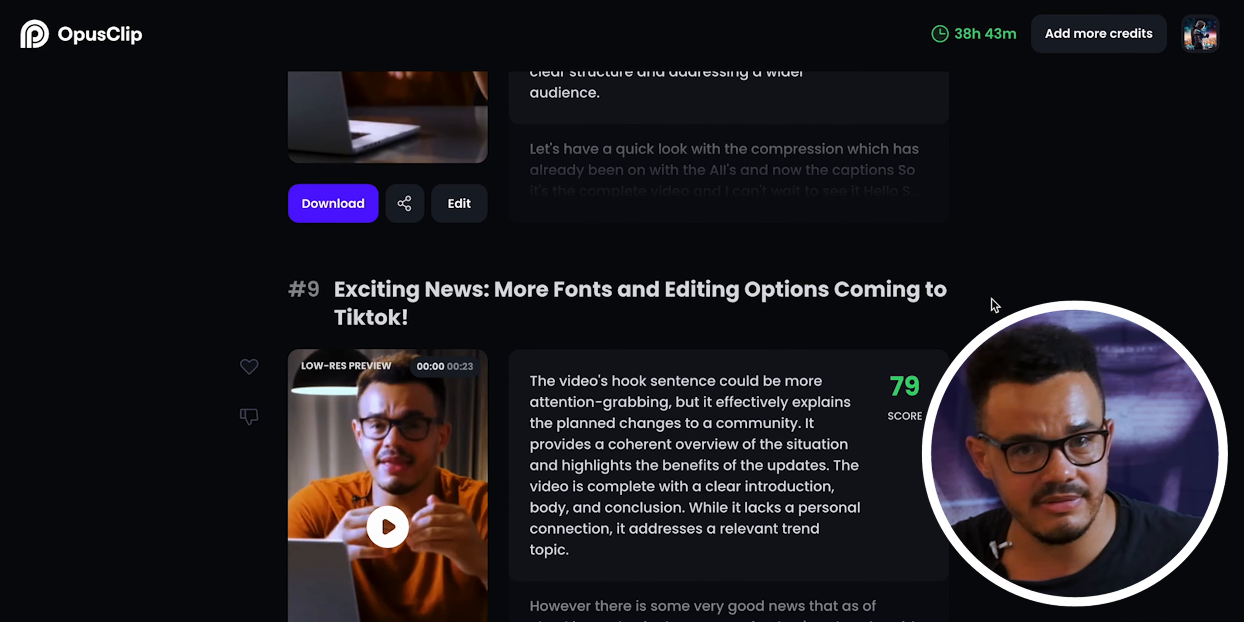
pyautogui.scroll(-12, 991, 299)
pyautogui.scroll(-7, 991, 298)
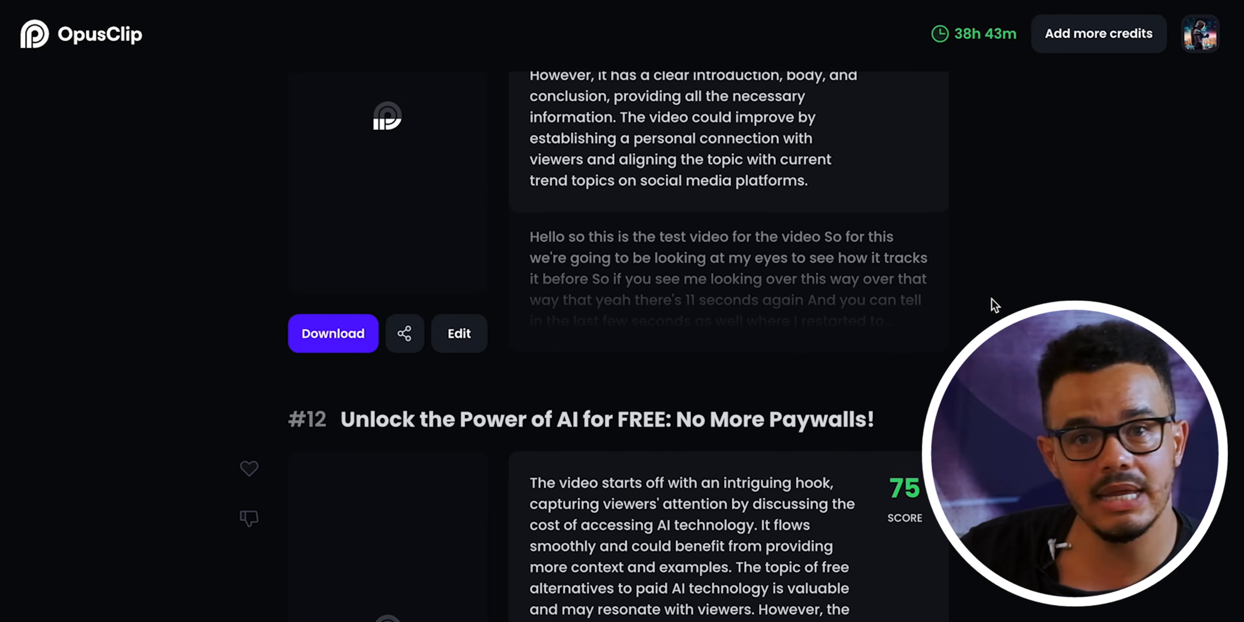
pyautogui.scroll(20, 991, 298)
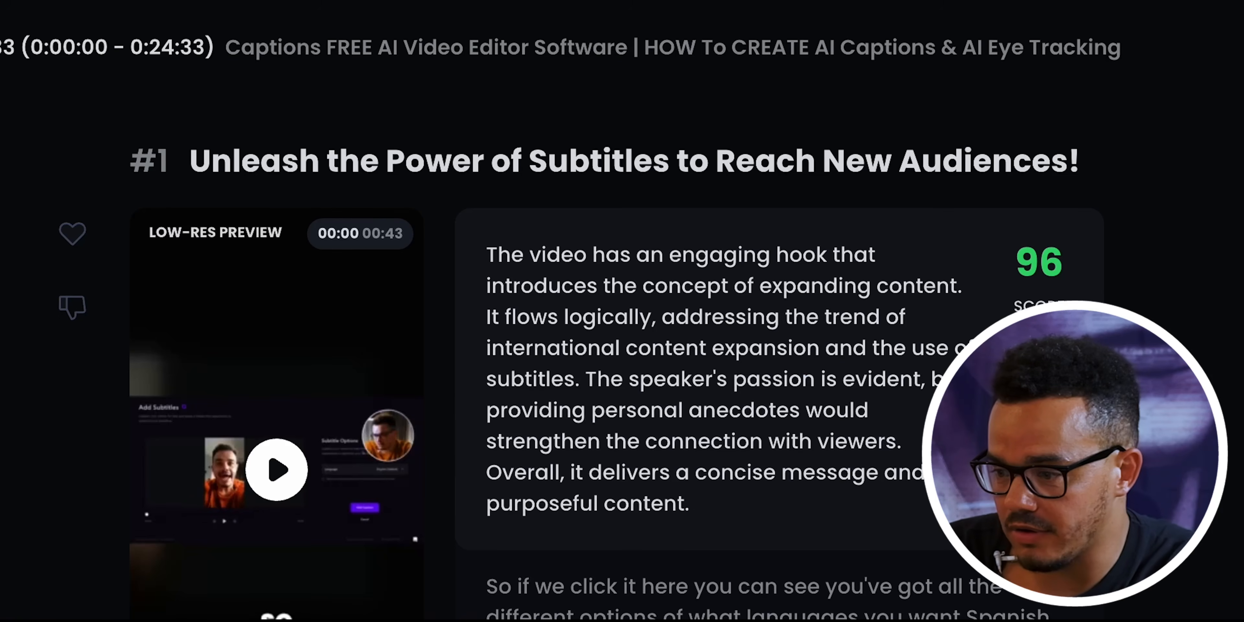
# Step: Play the low-res preview of the clip "Unleash the Power of Subtitles to Reach New Audiences!" to check its Fit layout
pyautogui.scroll(-8, 1036, 157)
pyautogui.scroll(3, 1159, 195)
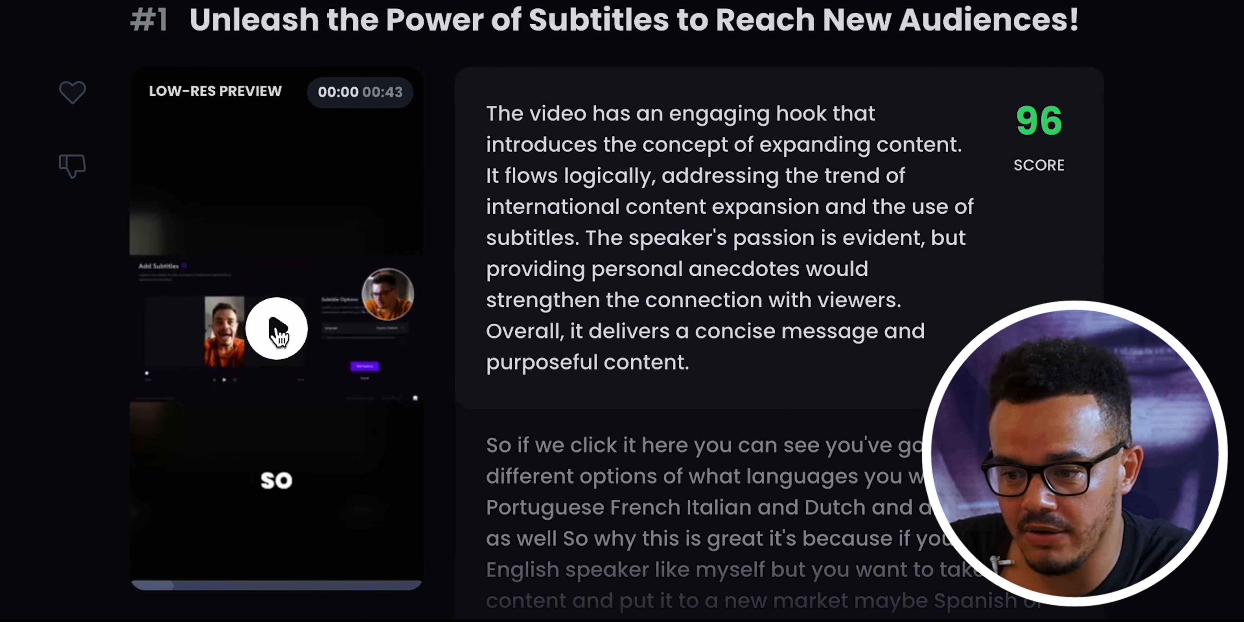
pyautogui.click(278, 332)
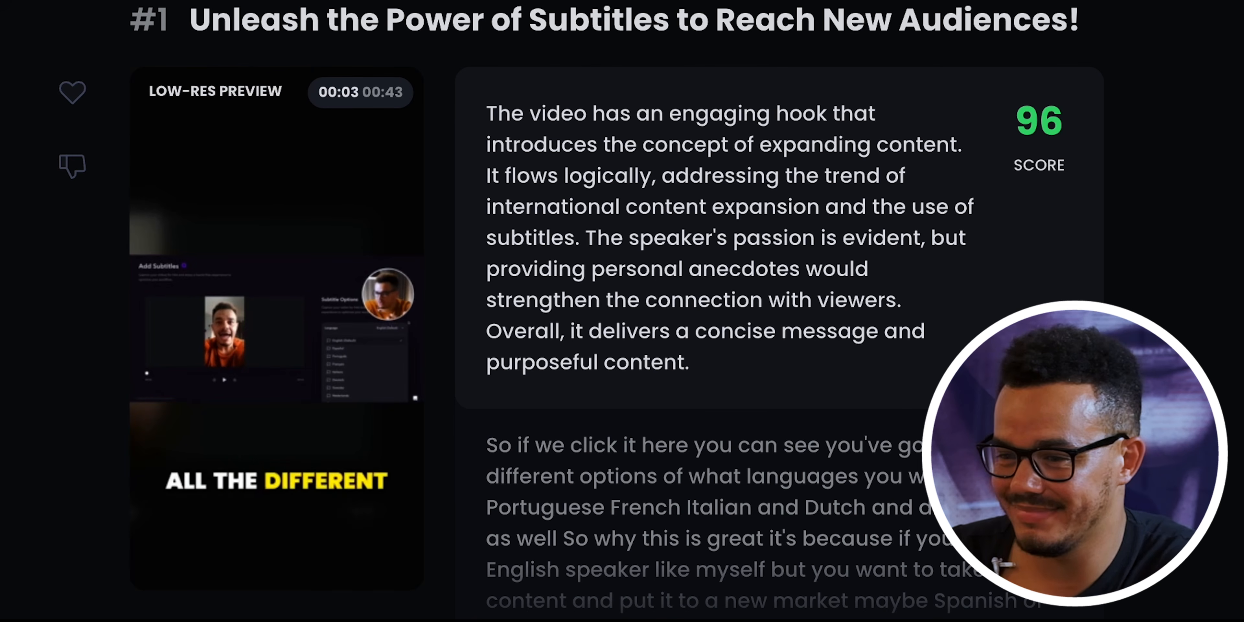
pyautogui.moveTo(278, 333)
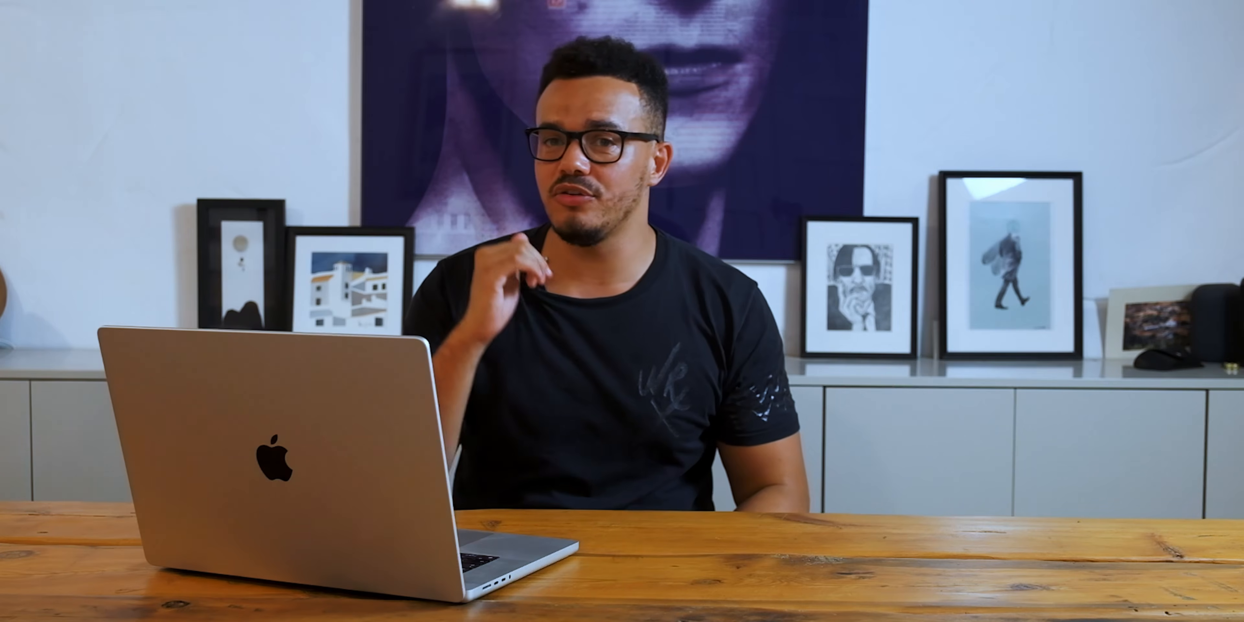